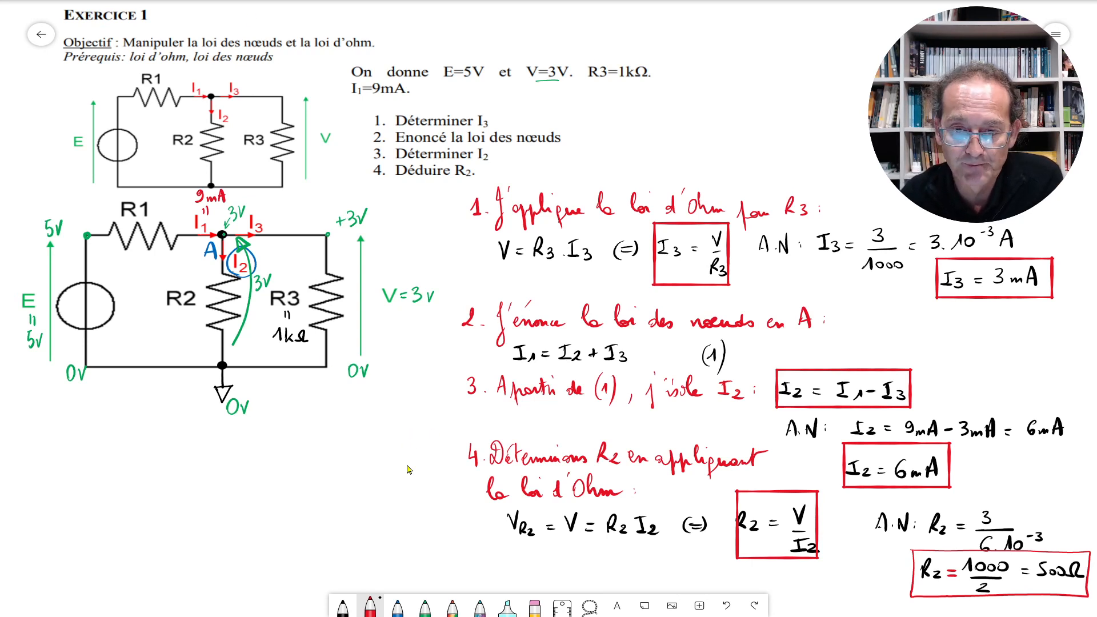
- Handwrite the red heading "5. Je calcule R1 en appliquant la loi d'Ohm :" below the R2 calculation
drag(396, 472, 393, 345)
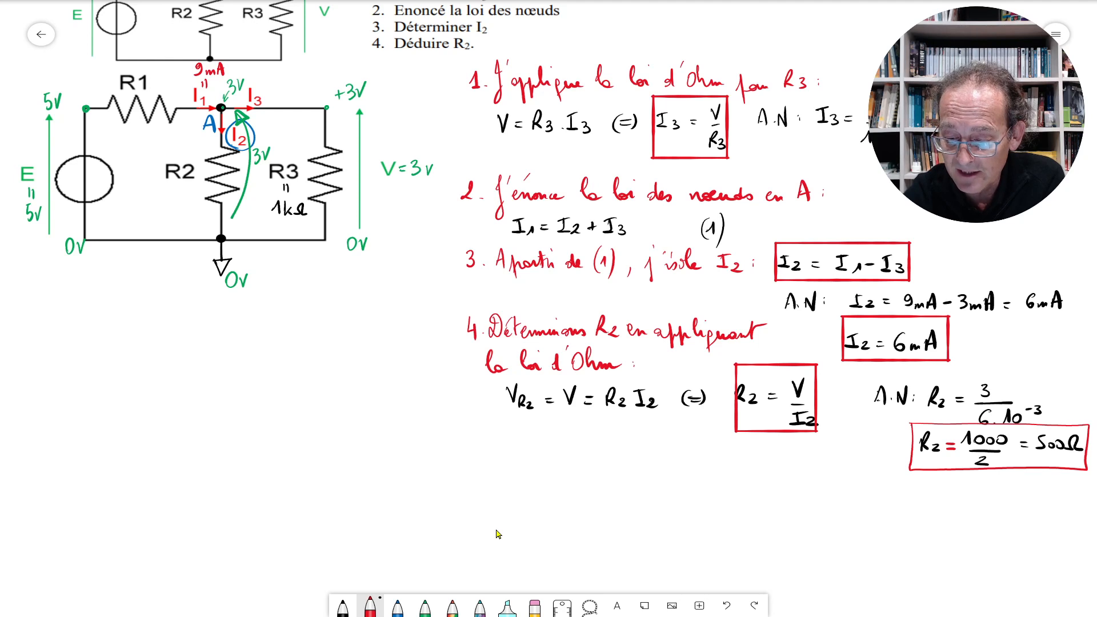
mouse_move(473, 451)
mouse_down()
mouse_move(483, 448)
mouse_move(473, 469)
mouse_up()
click(491, 471)
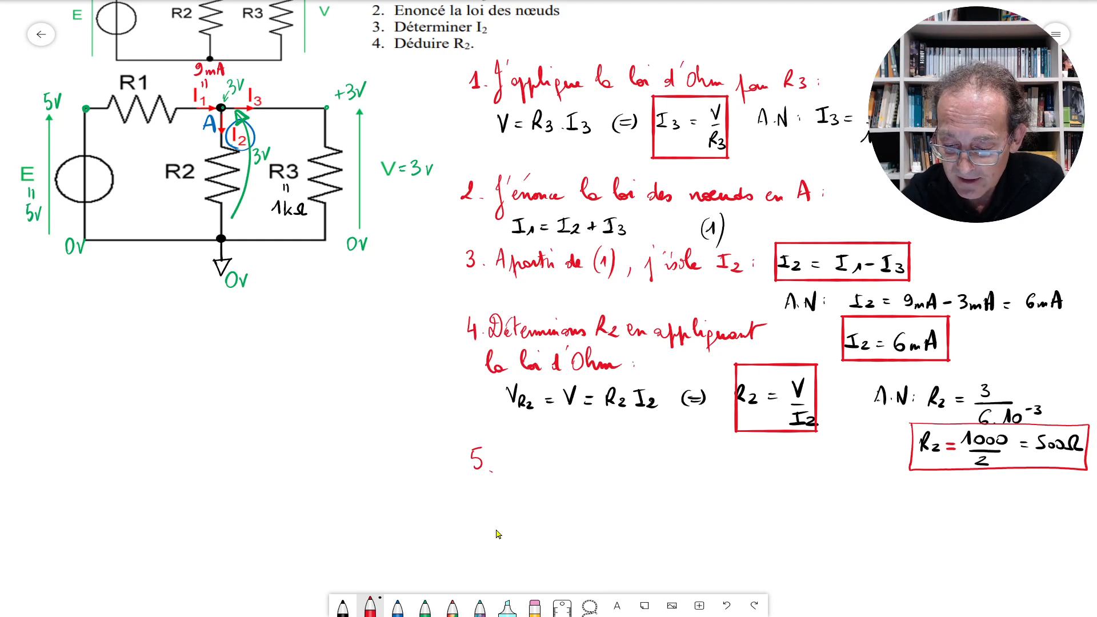
drag(503, 440, 506, 492)
drag(512, 468, 550, 474)
mouse_move(551, 472)
mouse_down()
mouse_move(555, 447)
mouse_move(570, 475)
mouse_move(591, 449)
mouse_move(599, 472)
mouse_move(688, 469)
mouse_move(706, 489)
mouse_move(721, 487)
mouse_move(731, 457)
mouse_move(741, 493)
mouse_move(792, 460)
mouse_move(844, 476)
mouse_up()
click(815, 464)
mouse_move(857, 457)
mouse_down()
mouse_move(857, 476)
mouse_move(879, 477)
mouse_up()
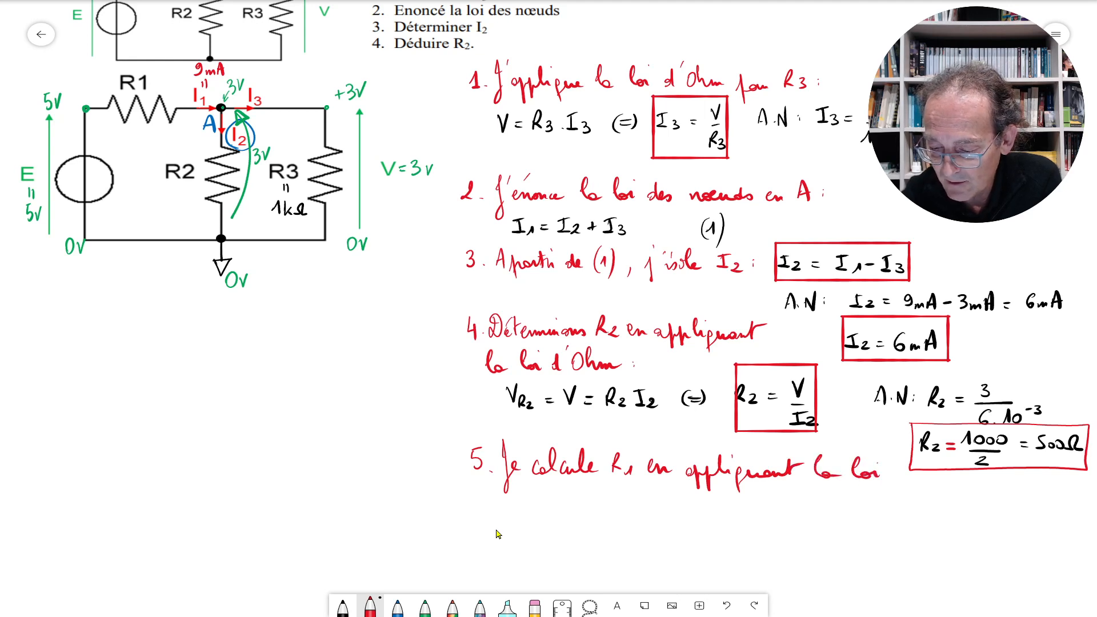
mouse_move(480, 506)
mouse_down()
mouse_move(487, 518)
mouse_move(549, 514)
mouse_up()
click(568, 503)
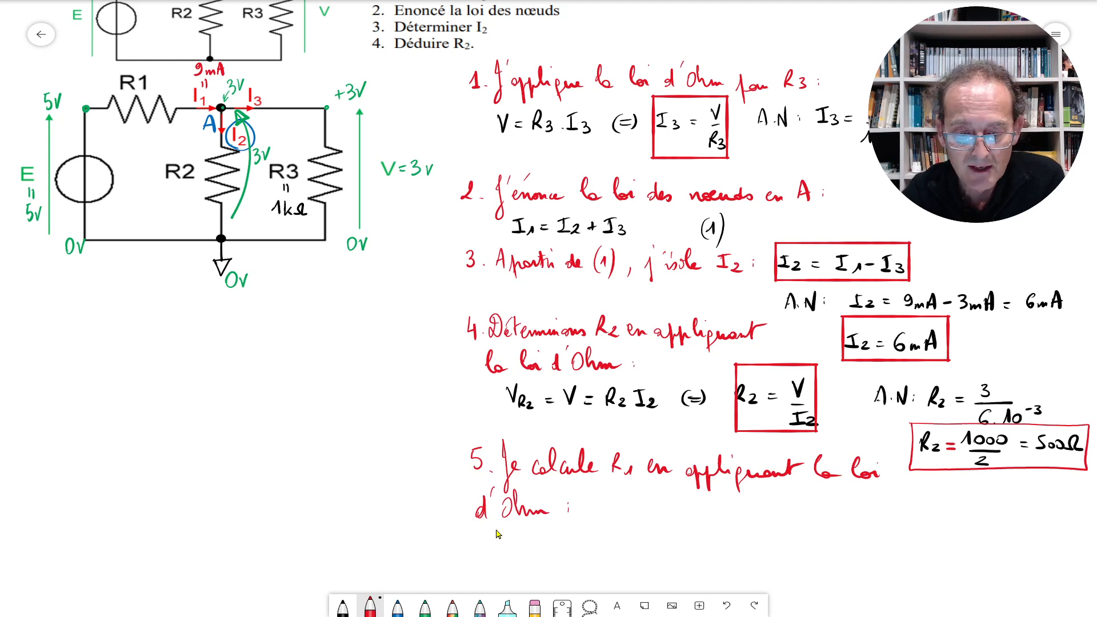
- Draw a green voltage arrow under resistor R1 pointing toward the 5V node and label it VR1 = 2V
click(343, 607)
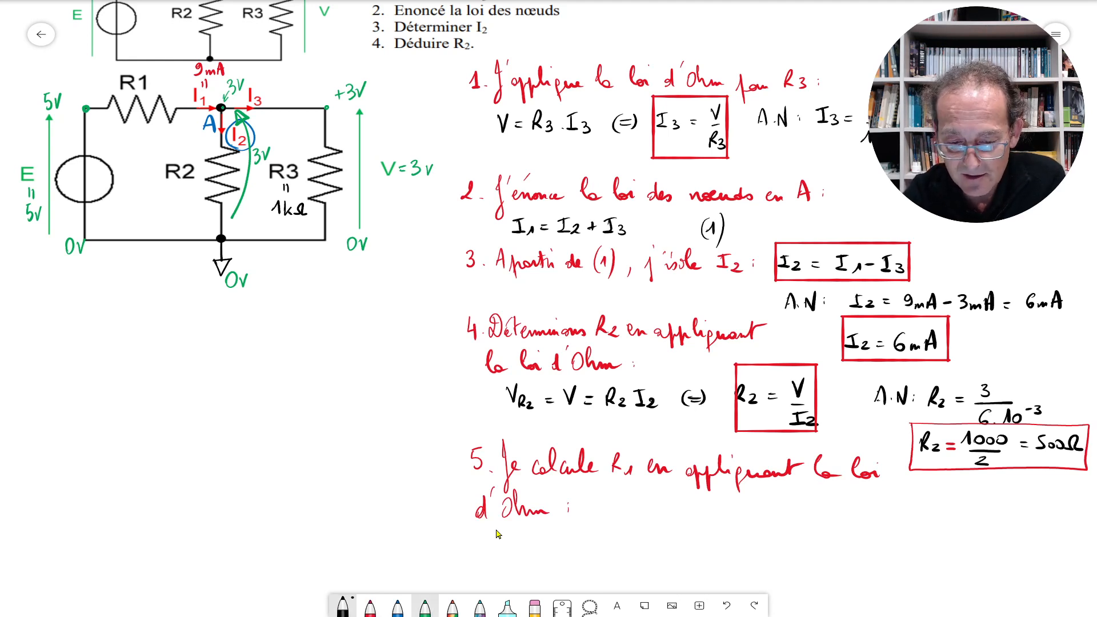
click(425, 607)
drag(106, 128, 191, 127)
mouse_move(112, 138)
mouse_down()
mouse_move(104, 127)
mouse_move(118, 122)
mouse_up()
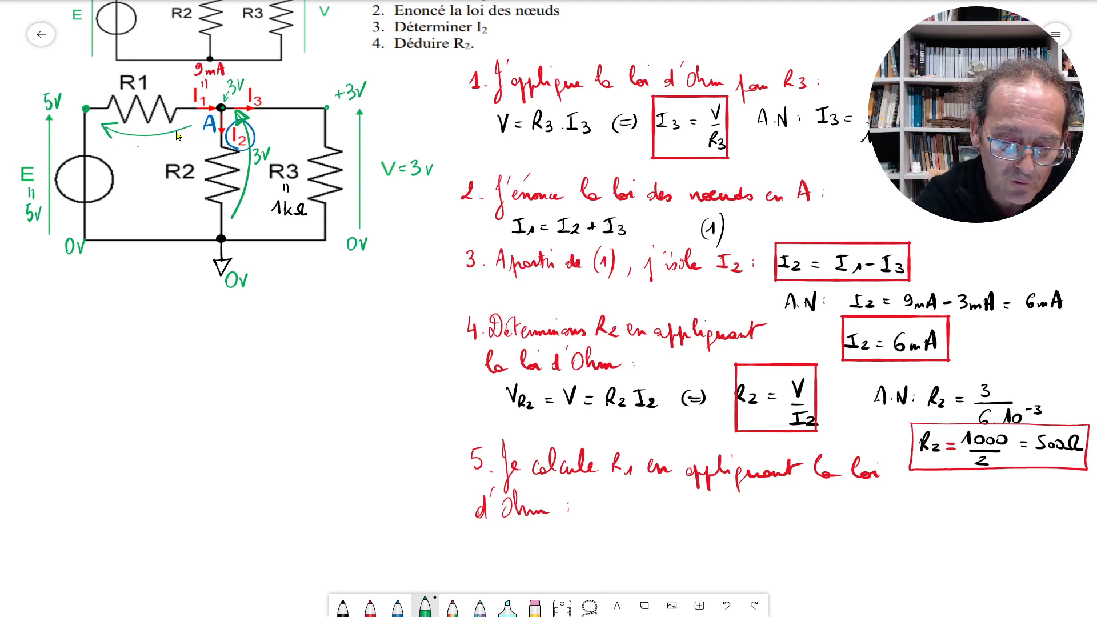
mouse_move(136, 144)
mouse_down()
mouse_move(143, 154)
mouse_move(154, 140)
mouse_up()
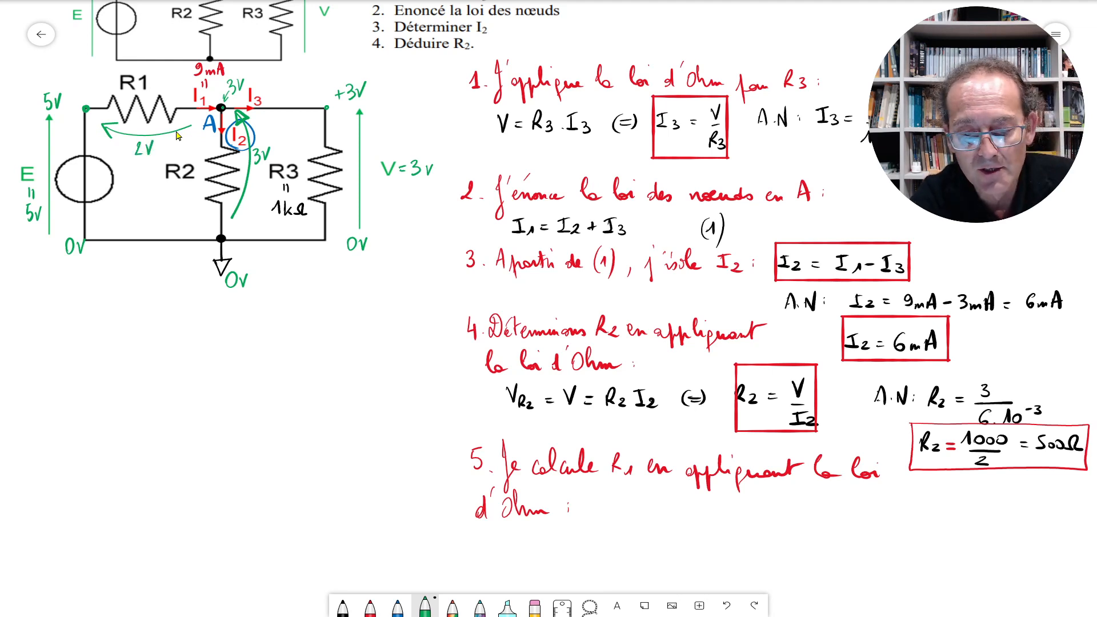
mouse_move(114, 142)
mouse_down()
mouse_move(121, 132)
mouse_move(126, 155)
mouse_up()
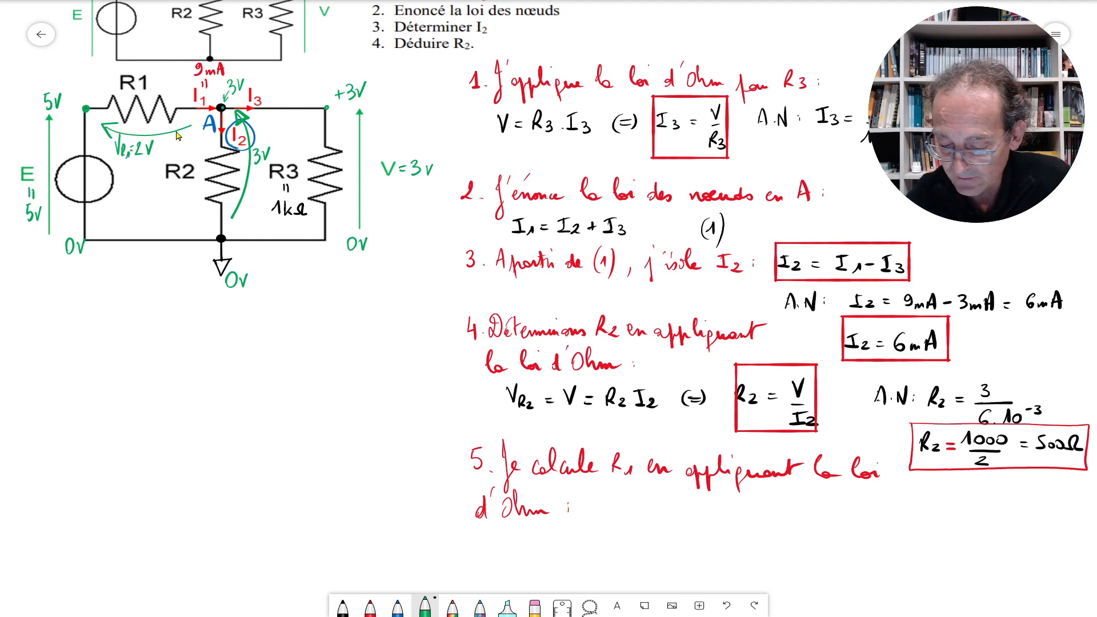
- Write in black VR1 = R1·I1 (=) R1 = VR1/I1, followed by the numerical application R1 = 2/(9·10⁻³)
click(342, 606)
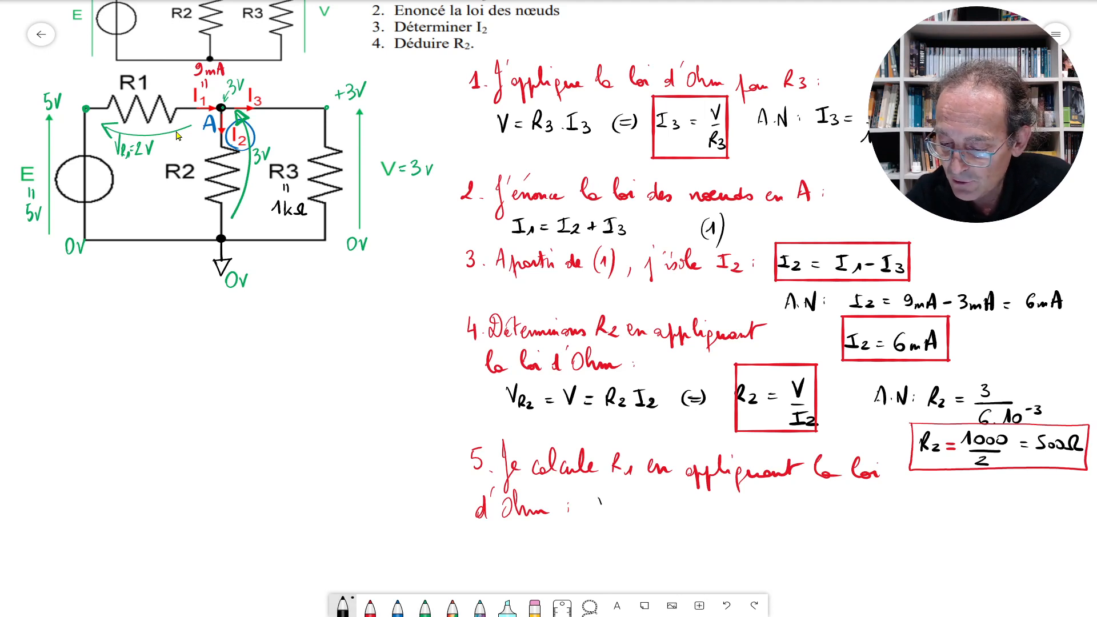
drag(602, 505, 609, 496)
mouse_move(612, 505)
mouse_down()
mouse_move(612, 516)
mouse_move(678, 518)
mouse_move(712, 515)
mouse_move(712, 501)
mouse_move(720, 517)
mouse_up()
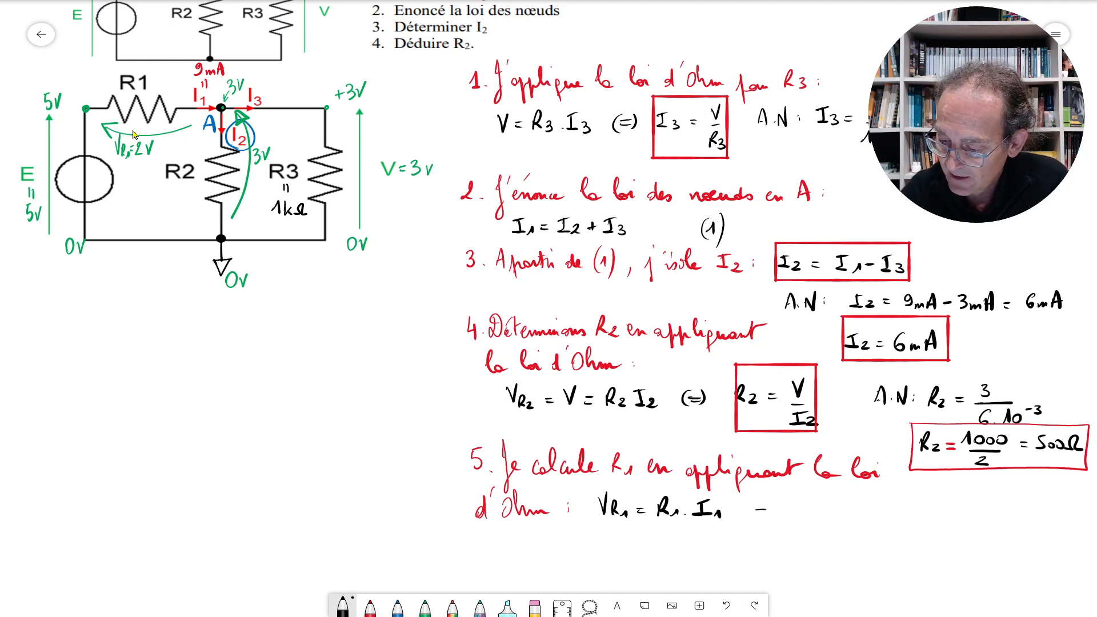
mouse_move(767, 503)
mouse_down()
mouse_move(769, 518)
mouse_move(753, 517)
mouse_move(811, 519)
mouse_move(855, 492)
mouse_move(870, 508)
mouse_move(861, 535)
mouse_up()
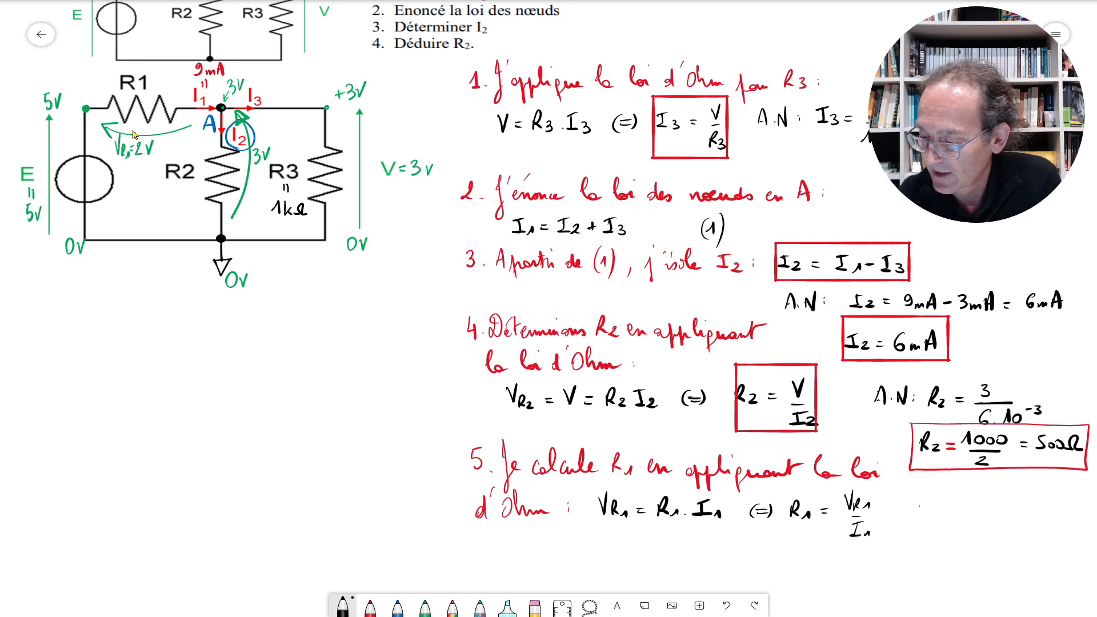
mouse_move(916, 512)
mouse_down()
mouse_move(949, 497)
mouse_move(987, 513)
mouse_move(1036, 505)
mouse_move(1049, 513)
mouse_move(1030, 534)
mouse_move(1055, 527)
mouse_up()
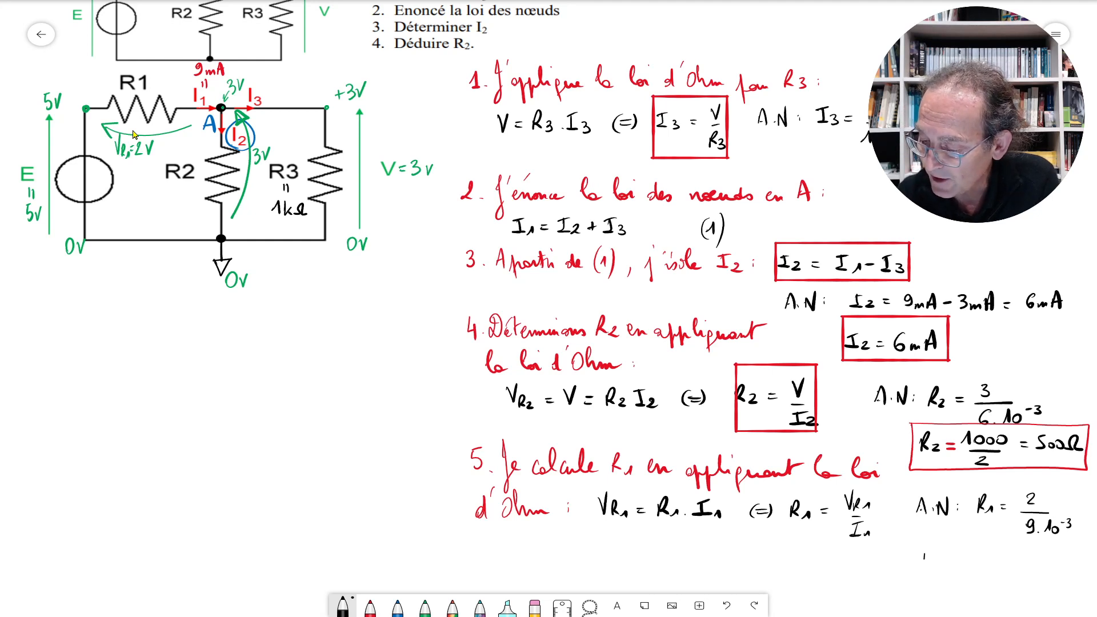
mouse_move(925, 547)
mouse_down()
mouse_move(935, 563)
mouse_move(1075, 564)
mouse_up()
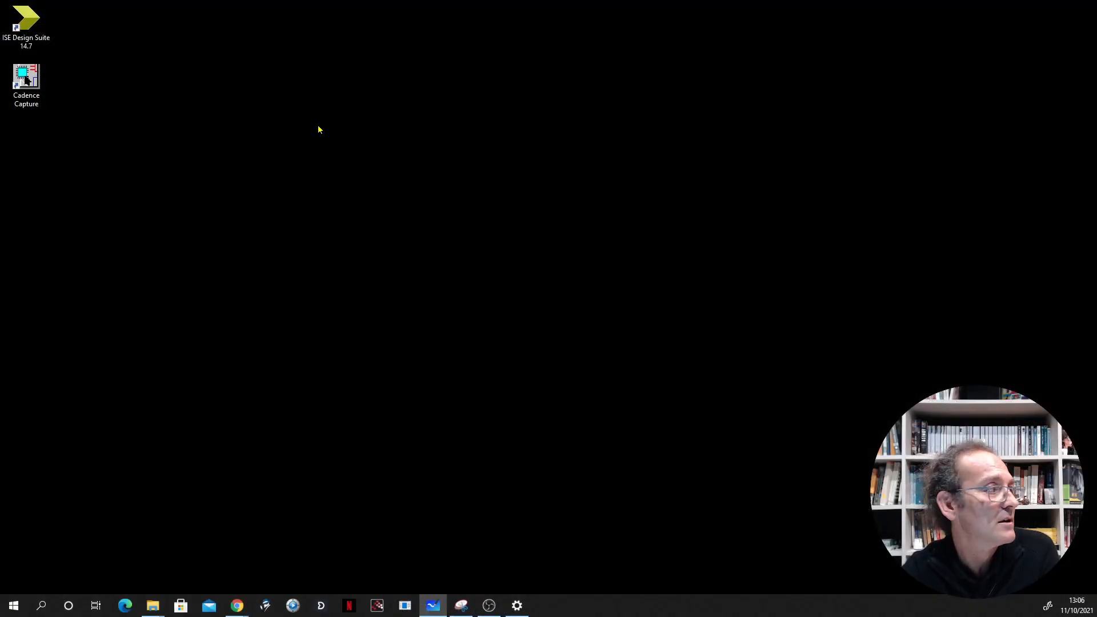
- Launch Cadence Capture and start a new project of type PSpice Analog or Mixed A/D
double_click(25, 92)
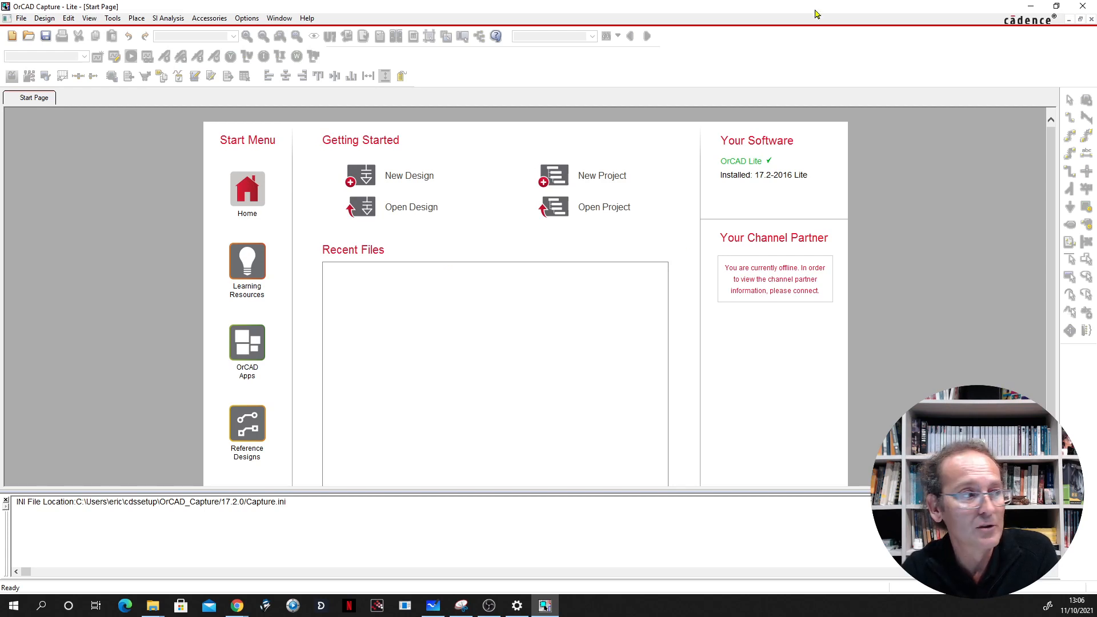
click(606, 177)
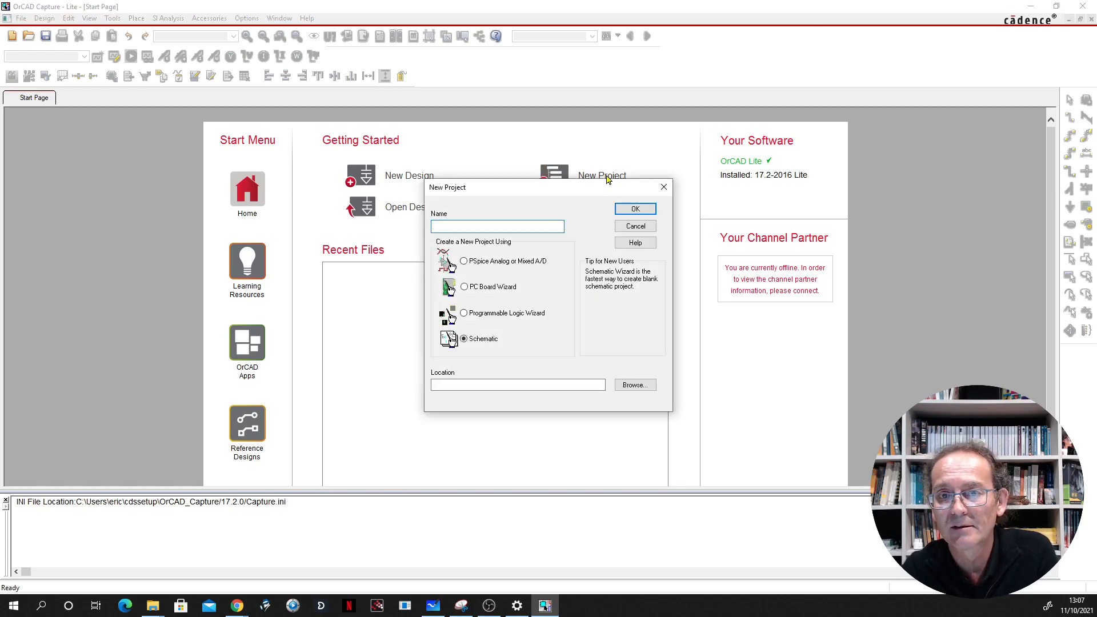
click(480, 266)
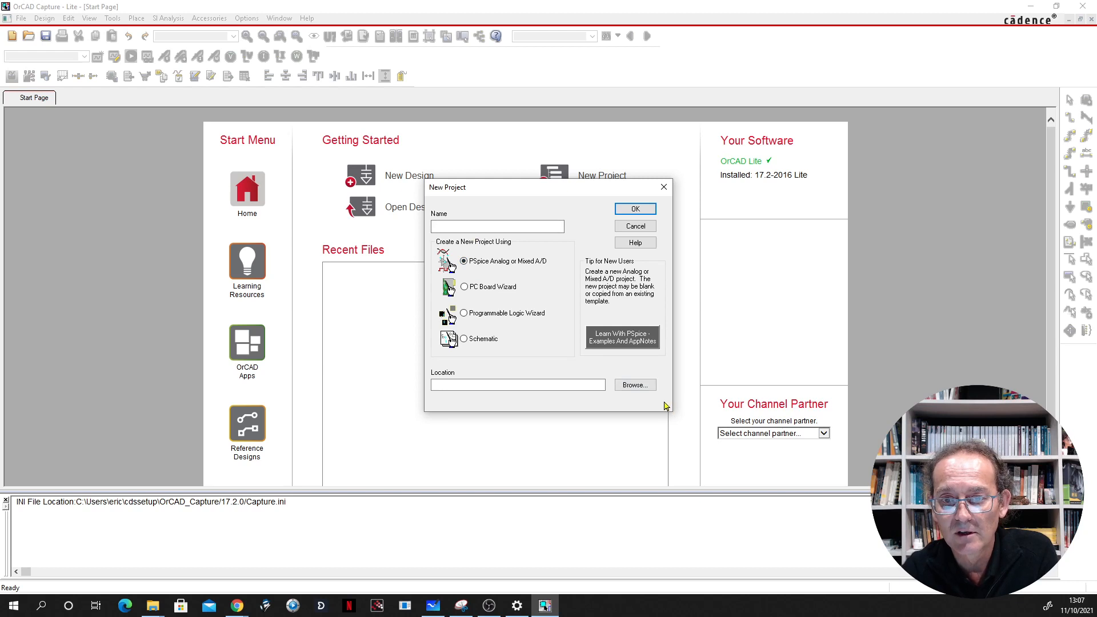
- Browse for the project location and go to the root directory of drive C
click(636, 388)
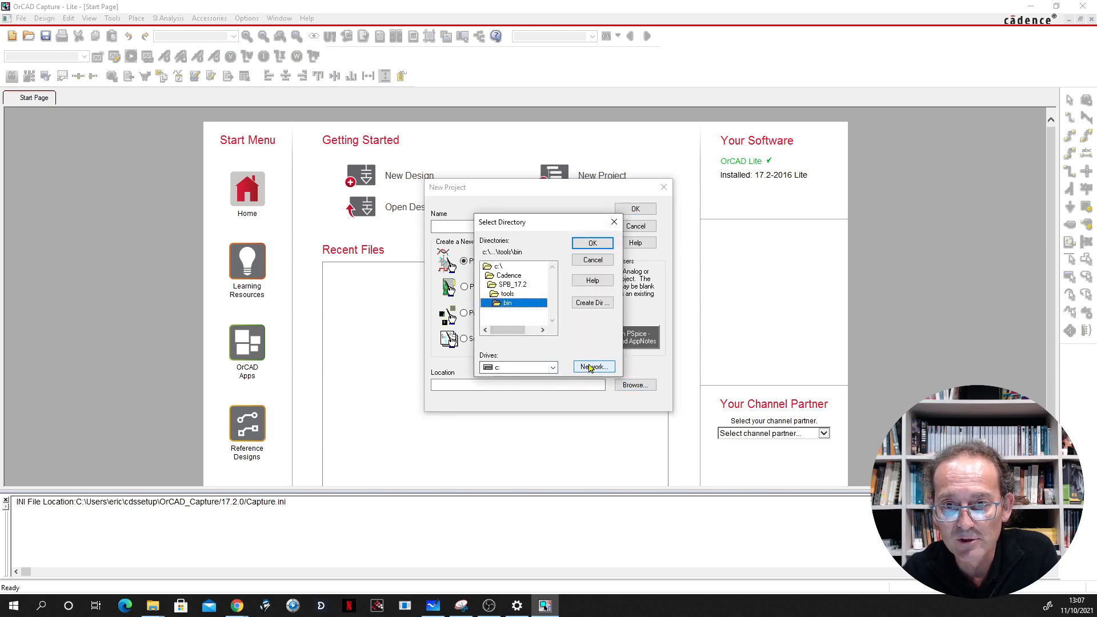
click(593, 306)
click(622, 305)
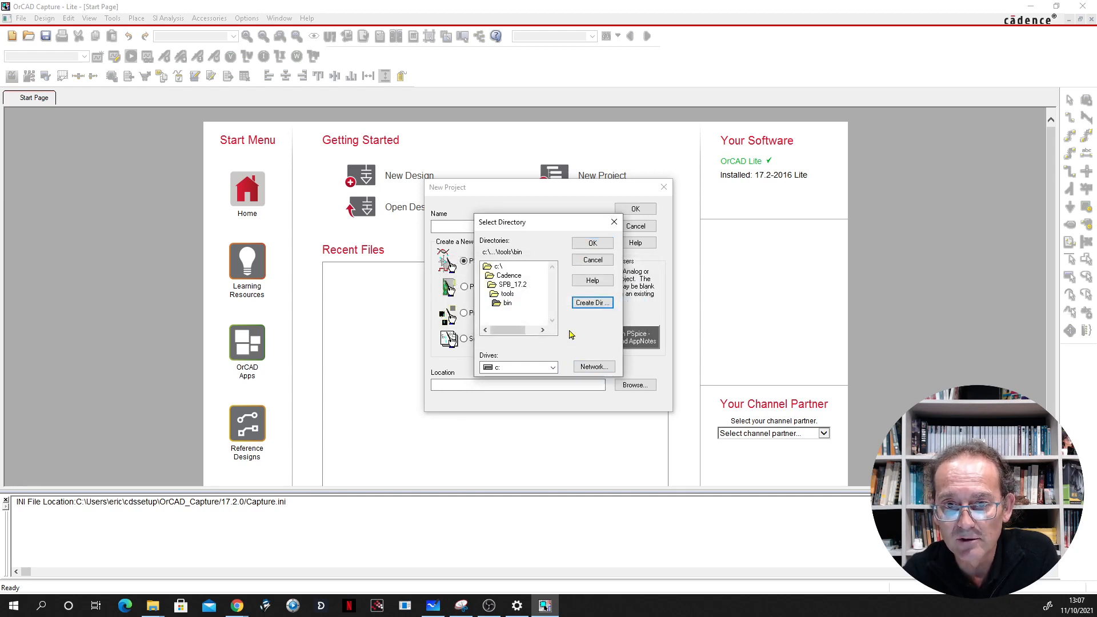
click(553, 367)
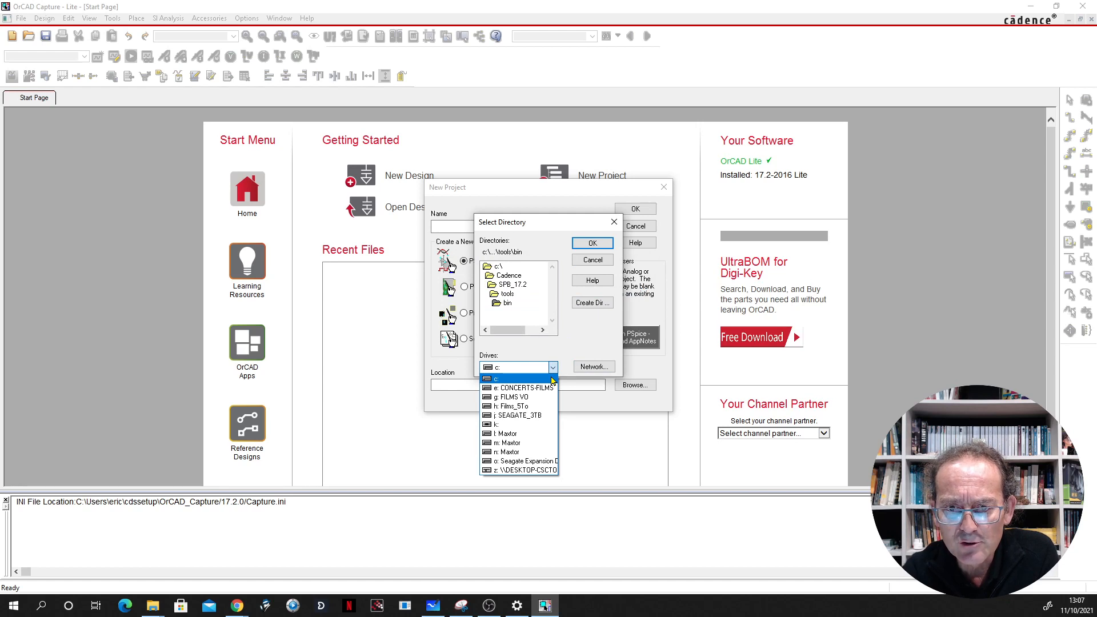
click(572, 347)
double_click(499, 267)
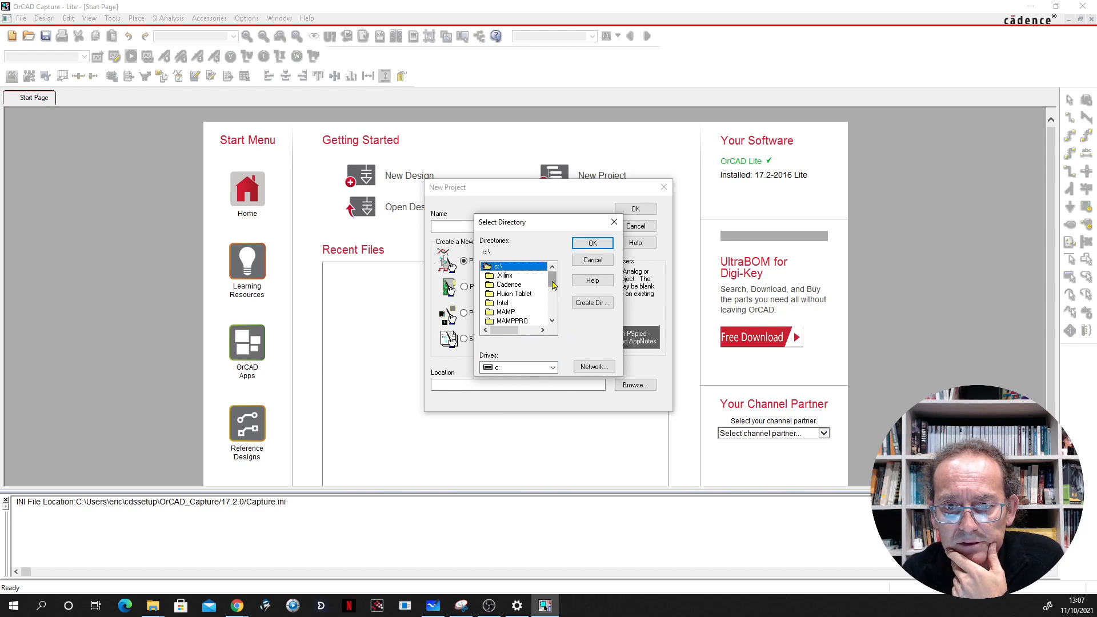
- Open the Documents directory inside the user's profile folder under Users
drag(552, 282, 553, 318)
double_click(504, 285)
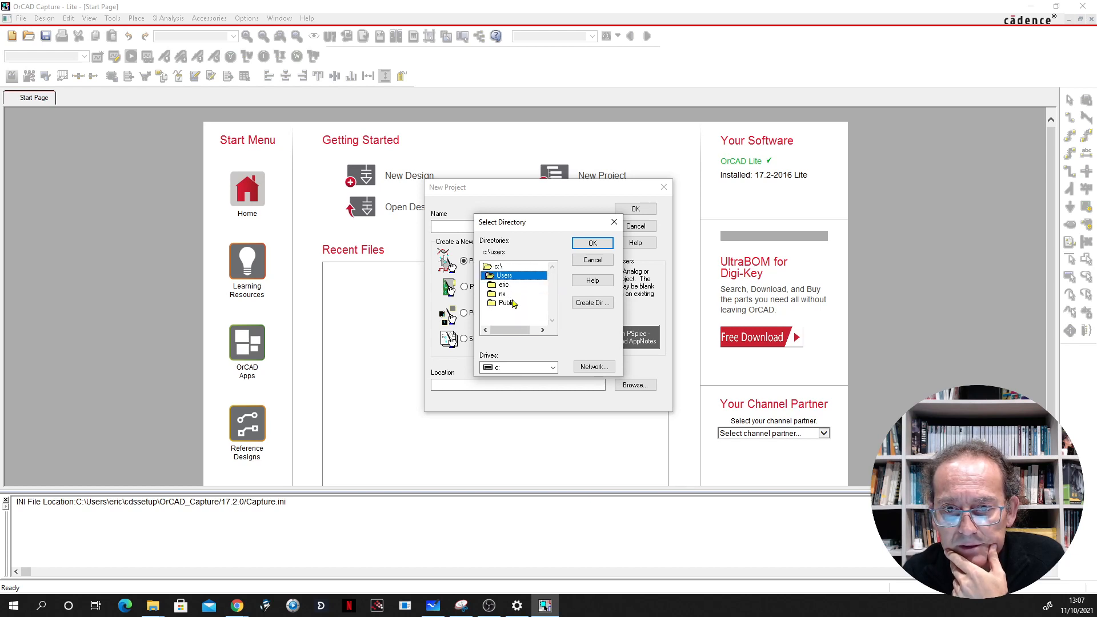
double_click(509, 287)
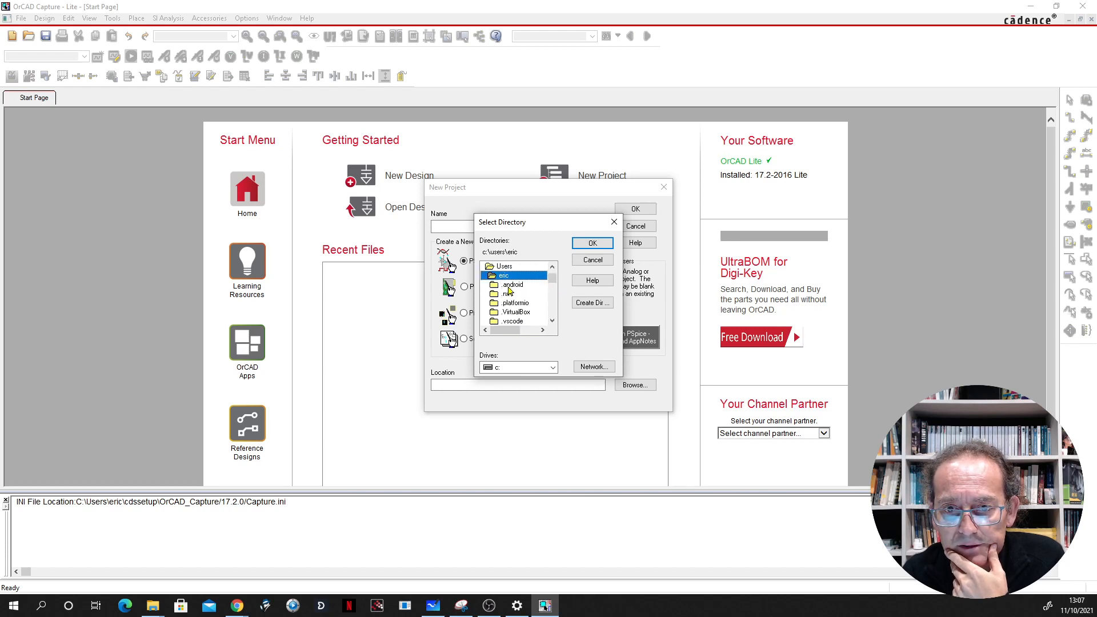
click(555, 311)
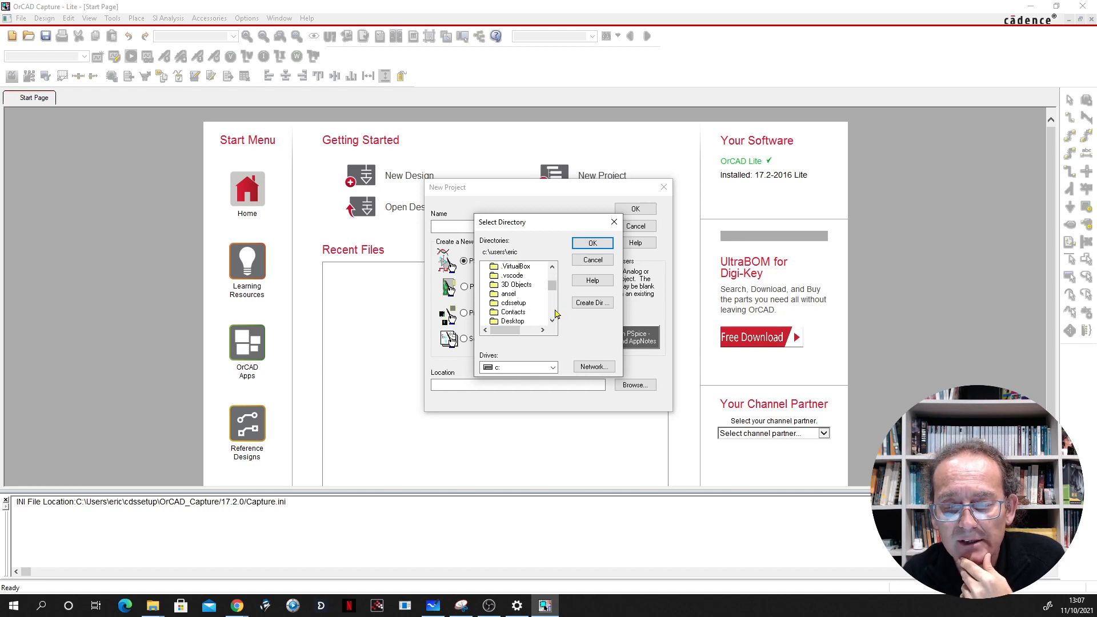
click(555, 312)
click(555, 313)
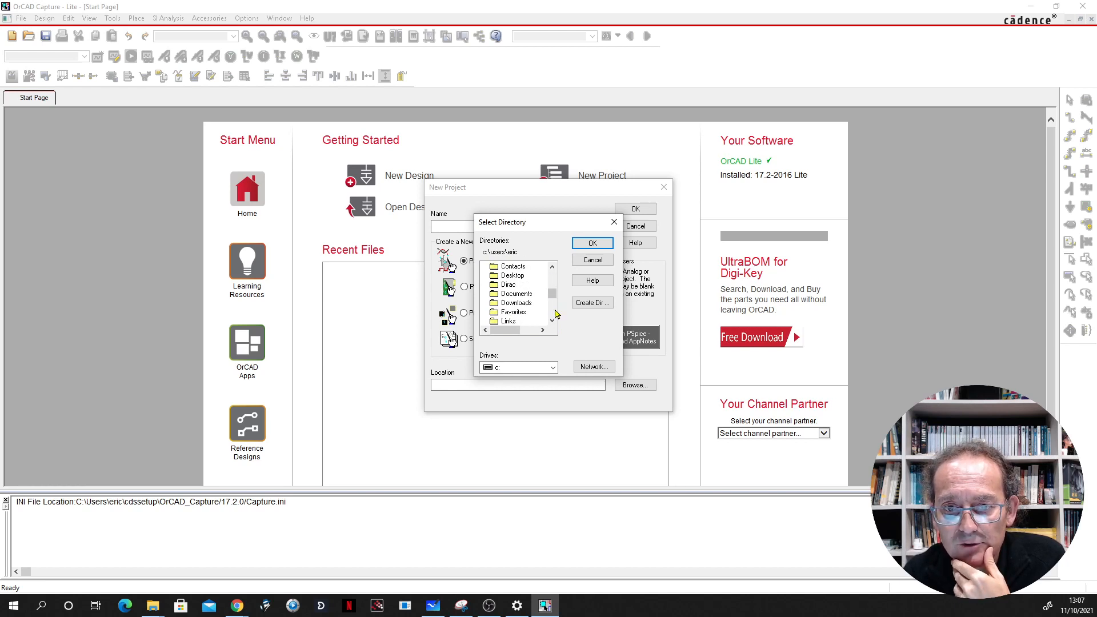
double_click(521, 295)
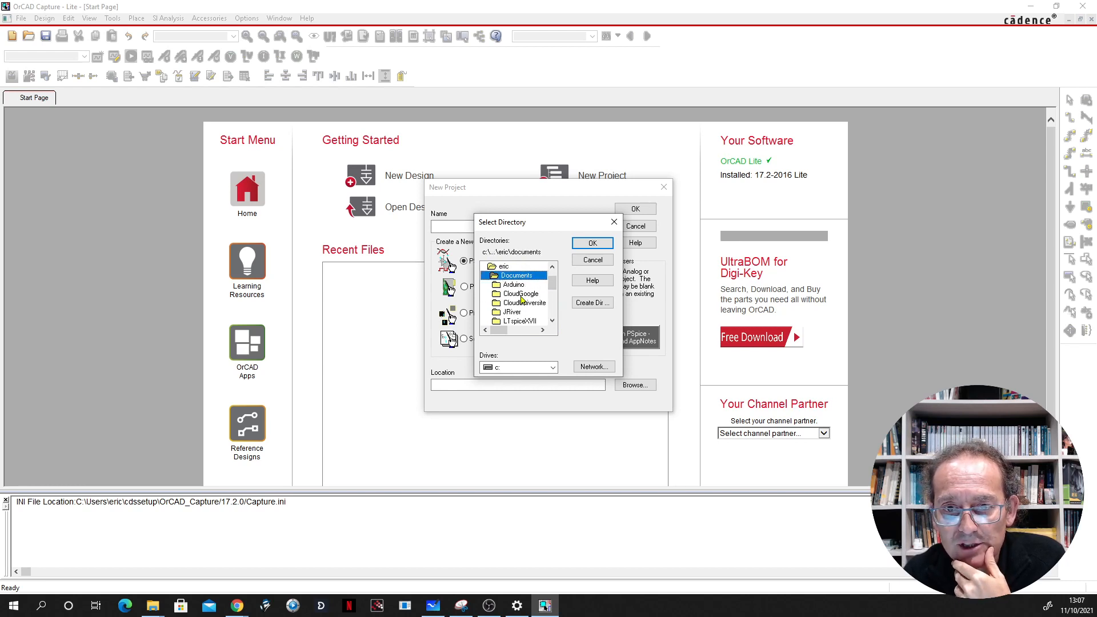
- Create a directory called Simulation inside Documents and open it
click(555, 319)
click(555, 316)
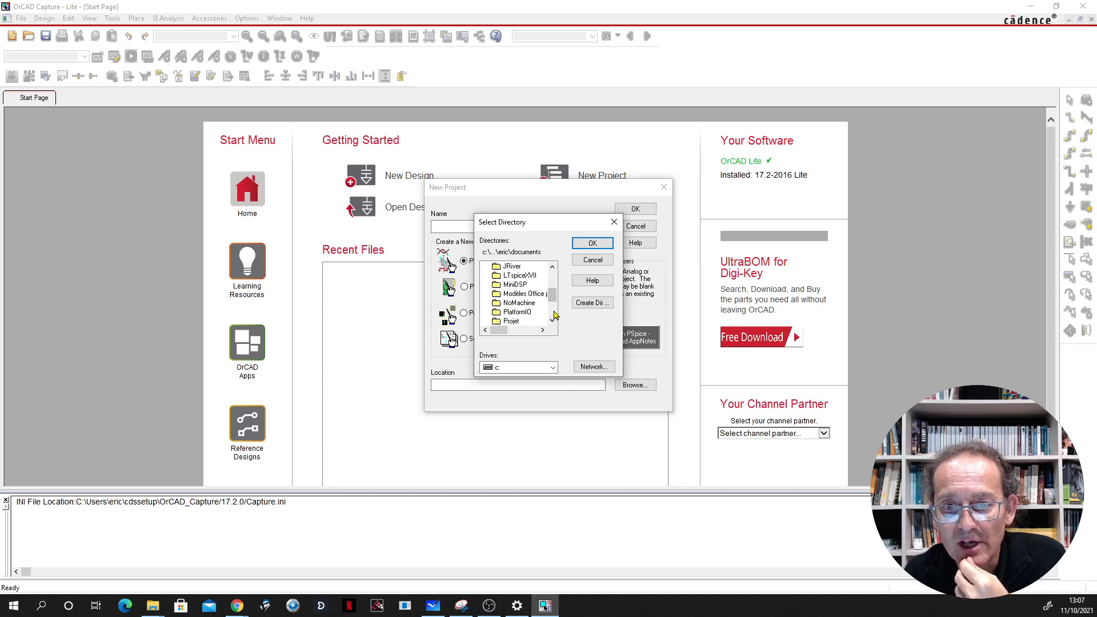
click(586, 304)
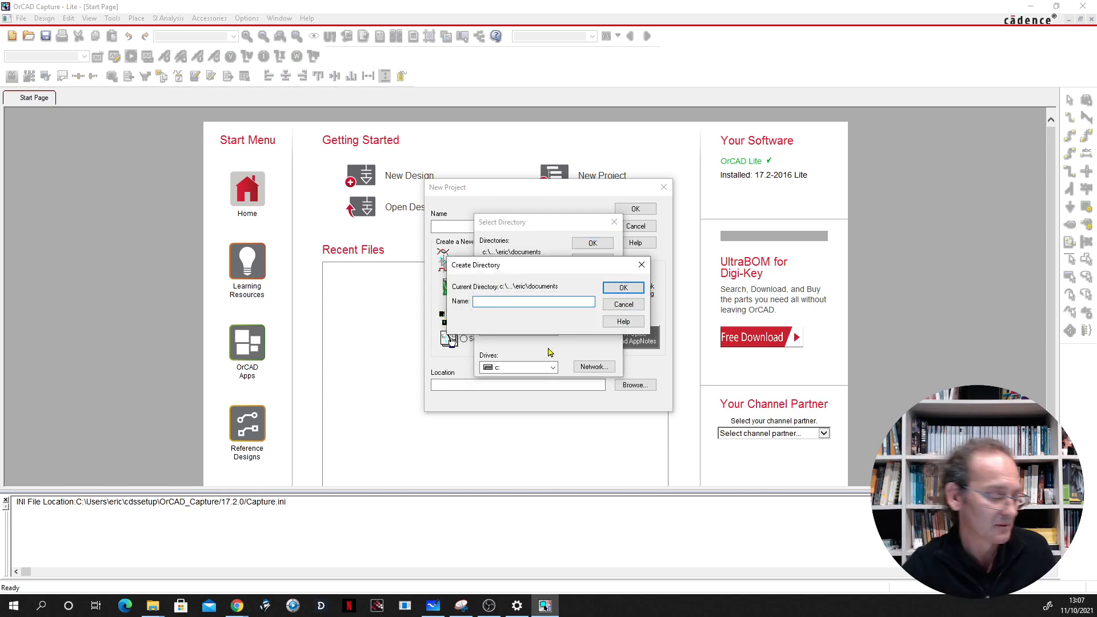
text(ulation)
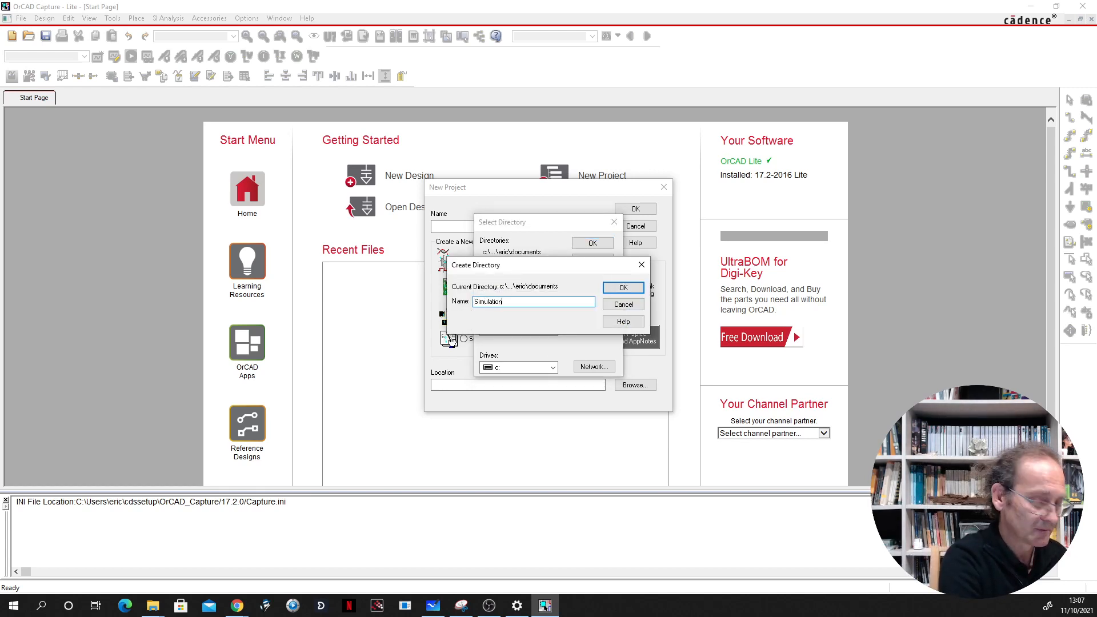
key(Return)
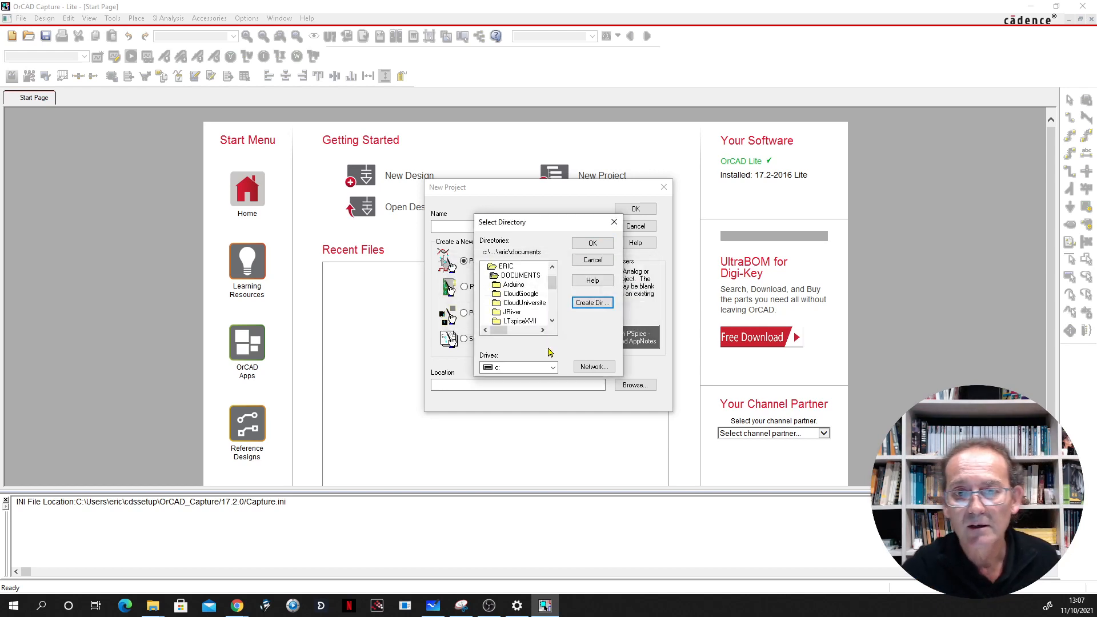
scroll(552, 314, down, 2)
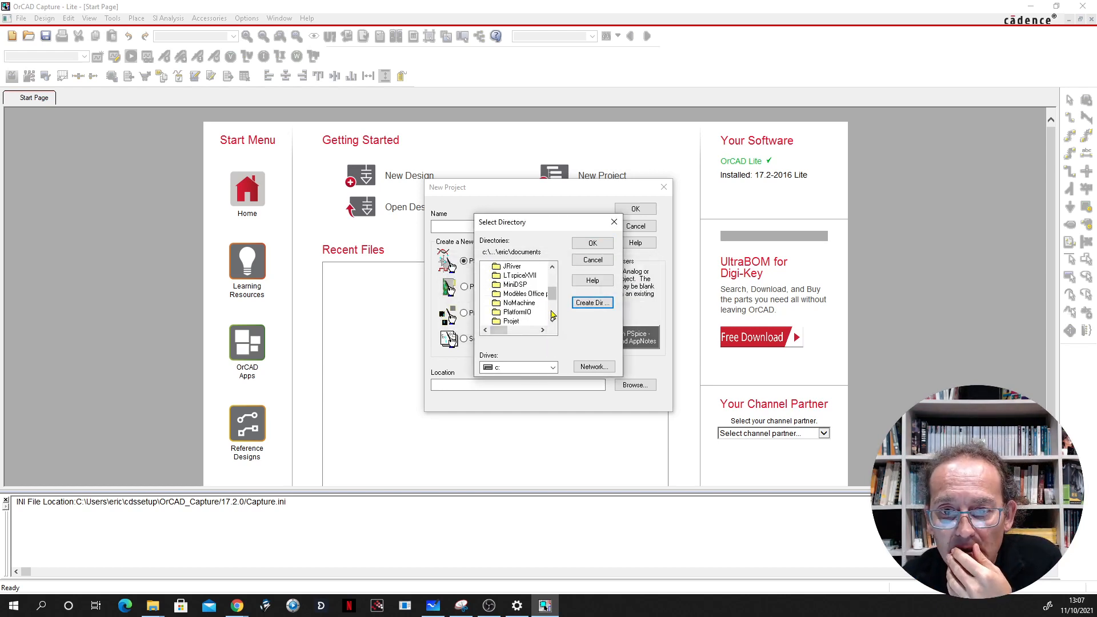
scroll(552, 314, up, 2)
double_click(516, 297)
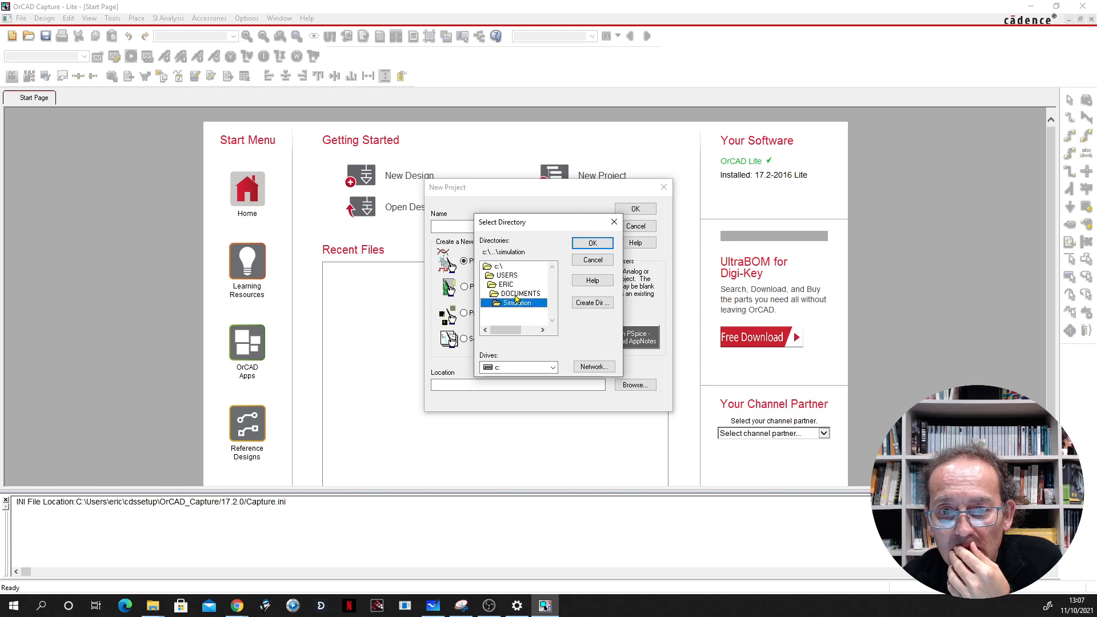
- Create a directory named Kirchoff_exo1 inside Simulation and choose it as the project location
click(588, 307)
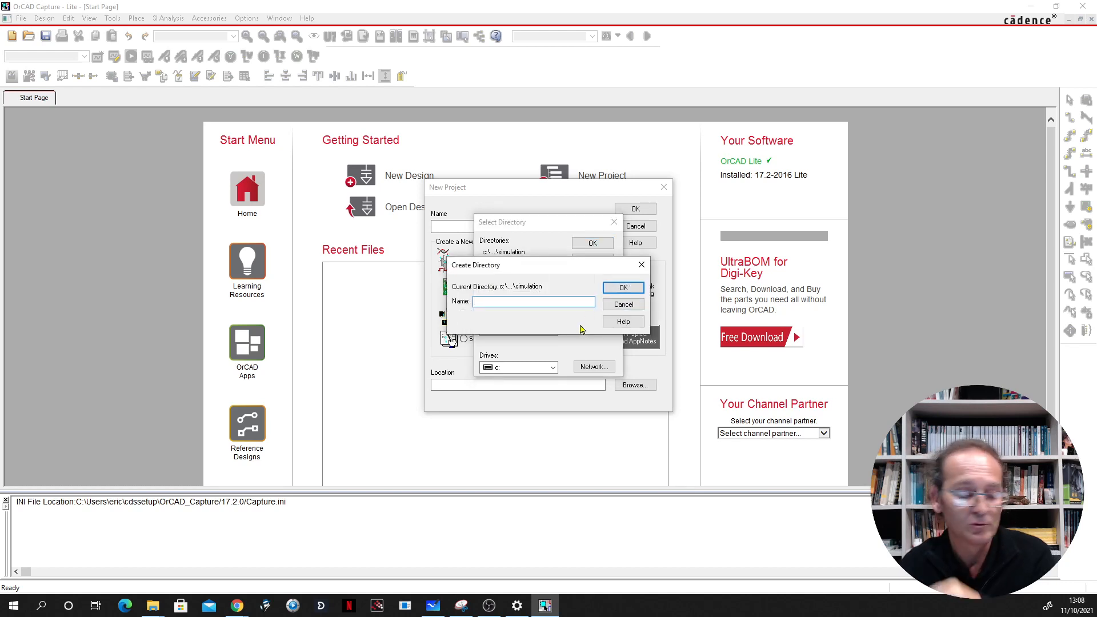
text(K)
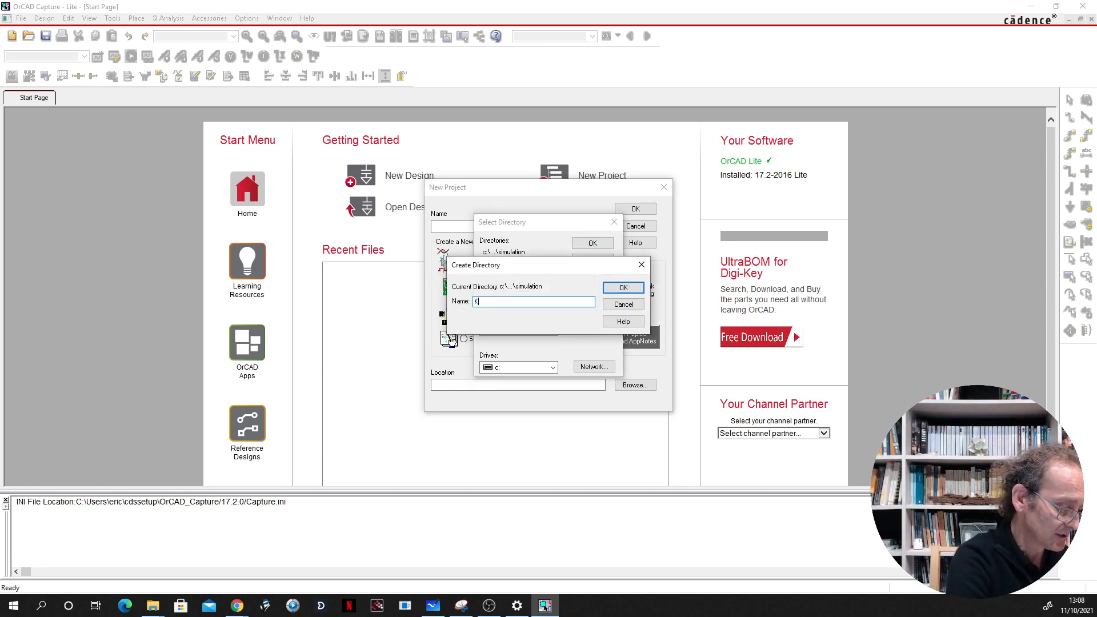
text(irch)
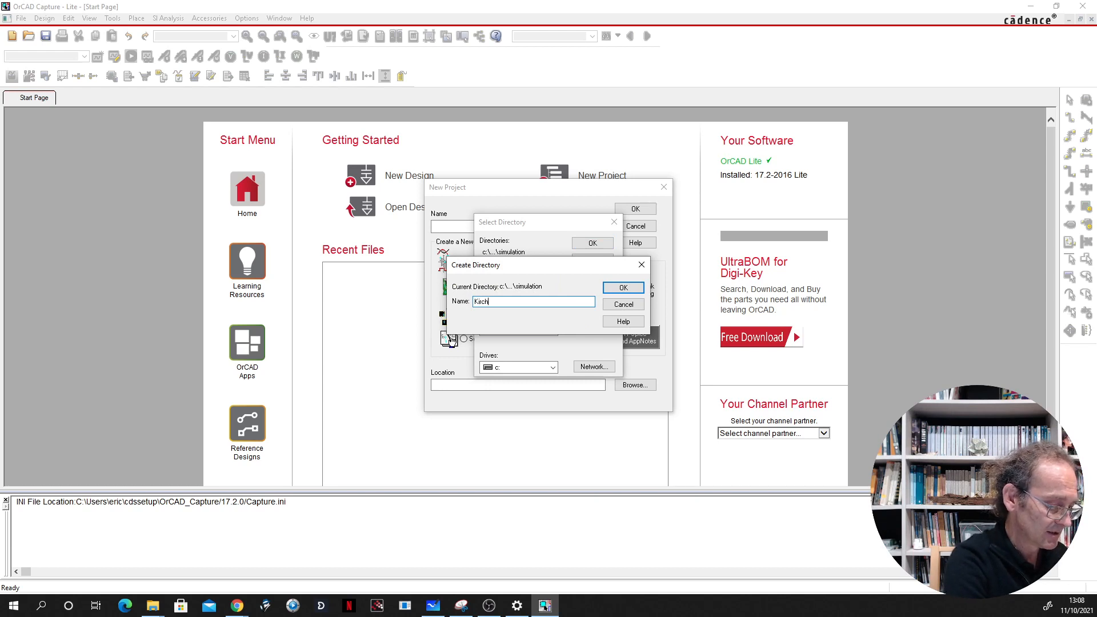
text(off)
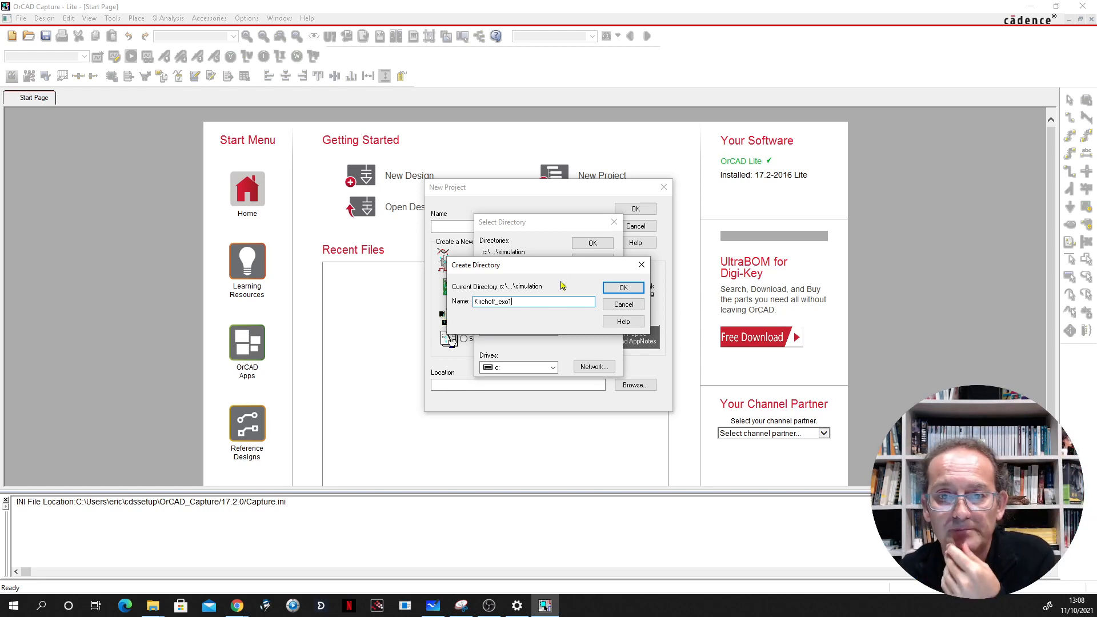
click(623, 288)
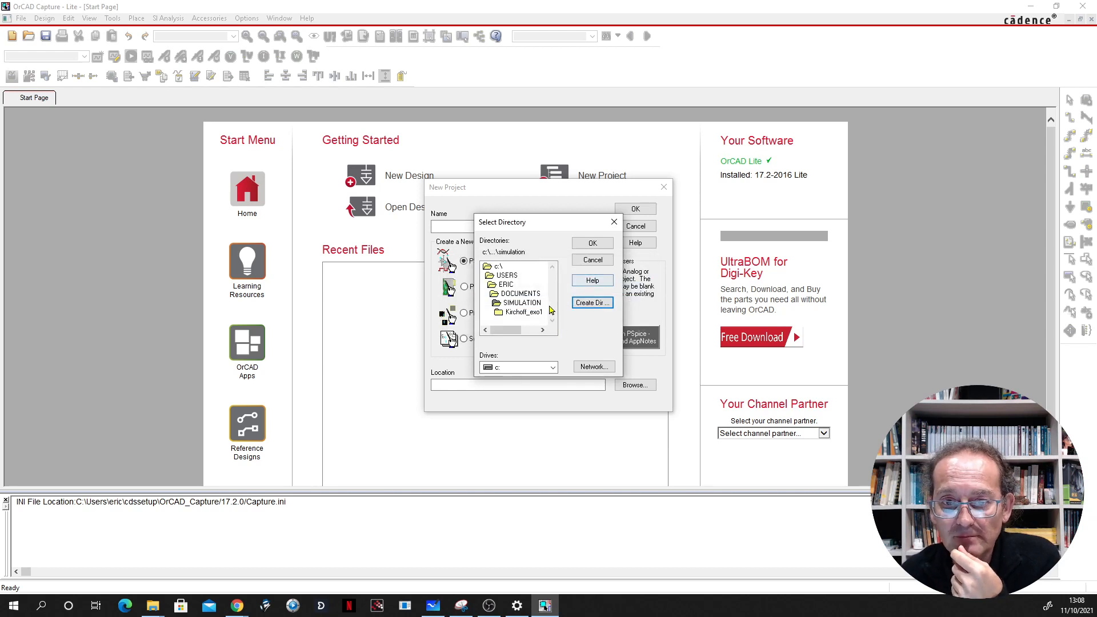
double_click(524, 312)
click(593, 244)
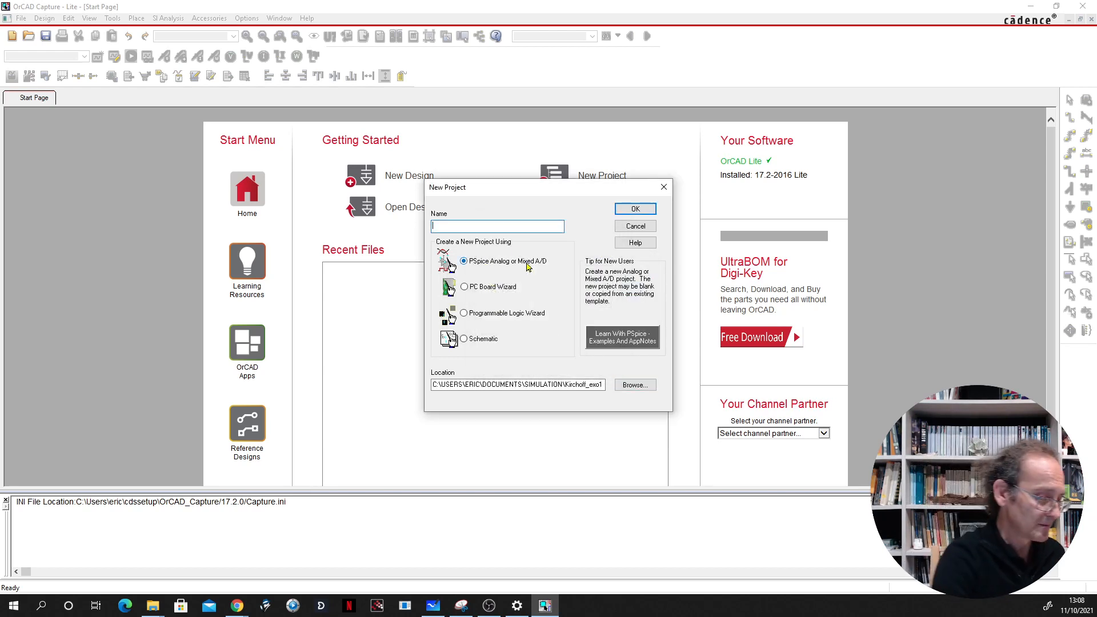
- Name the project Kirchoff_Exo1 and create it based upon the existing project AnalogGNDSymbol.opj
text(Kirchoff)
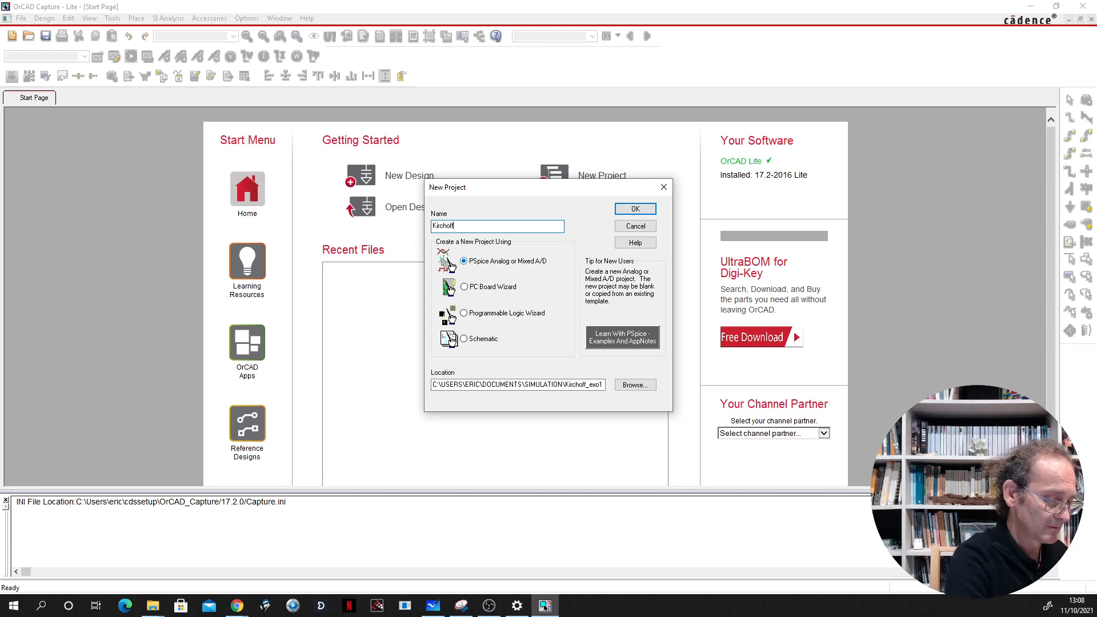
text(_Exo1)
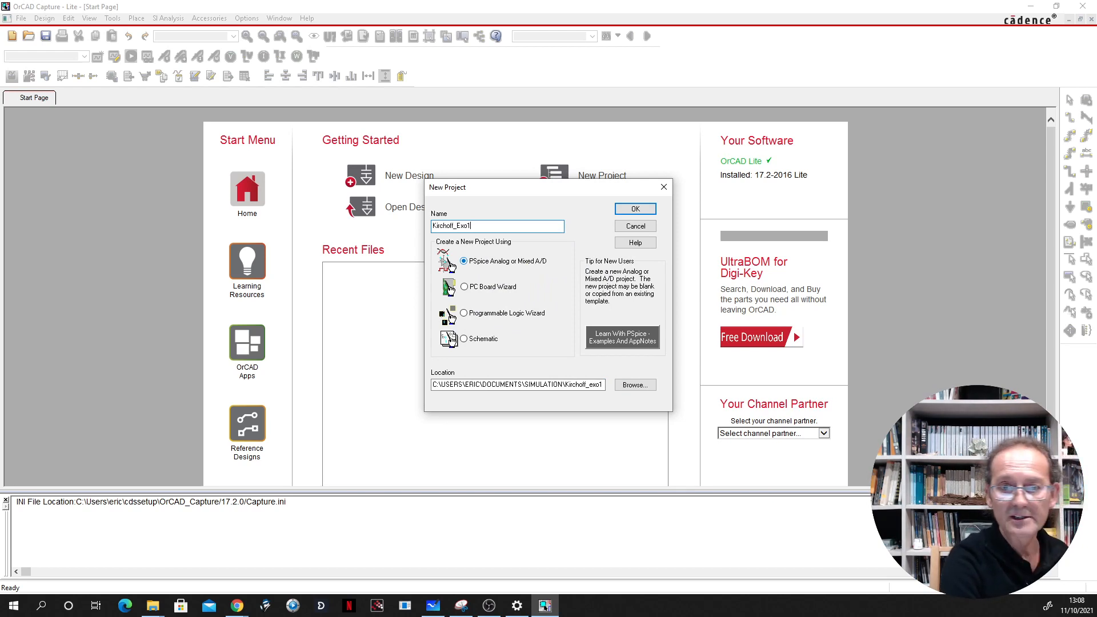
key(Return)
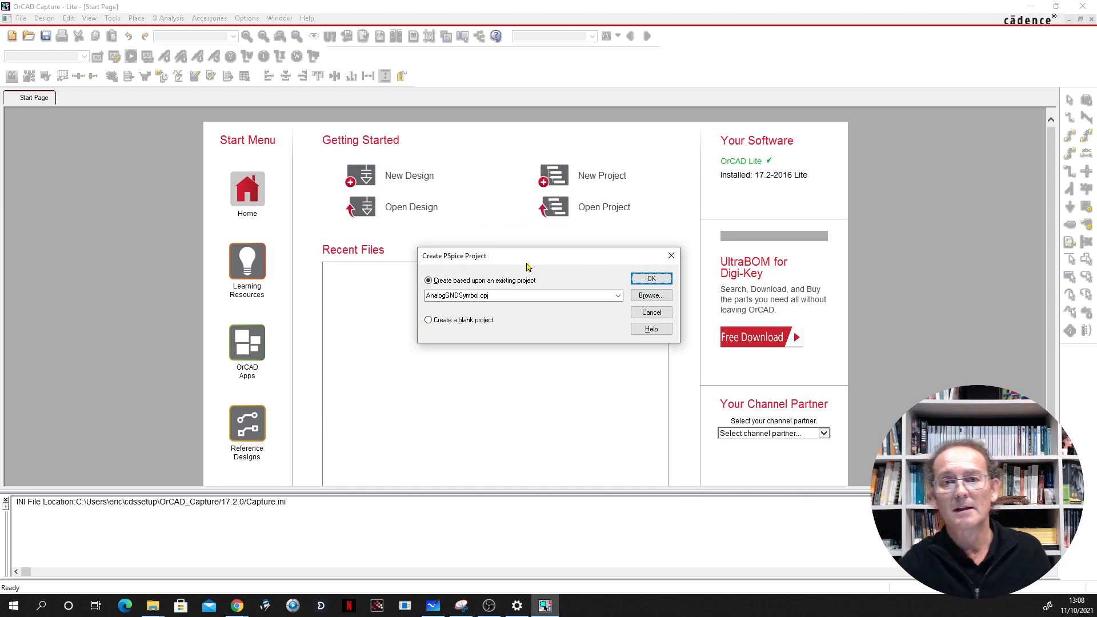
click(650, 279)
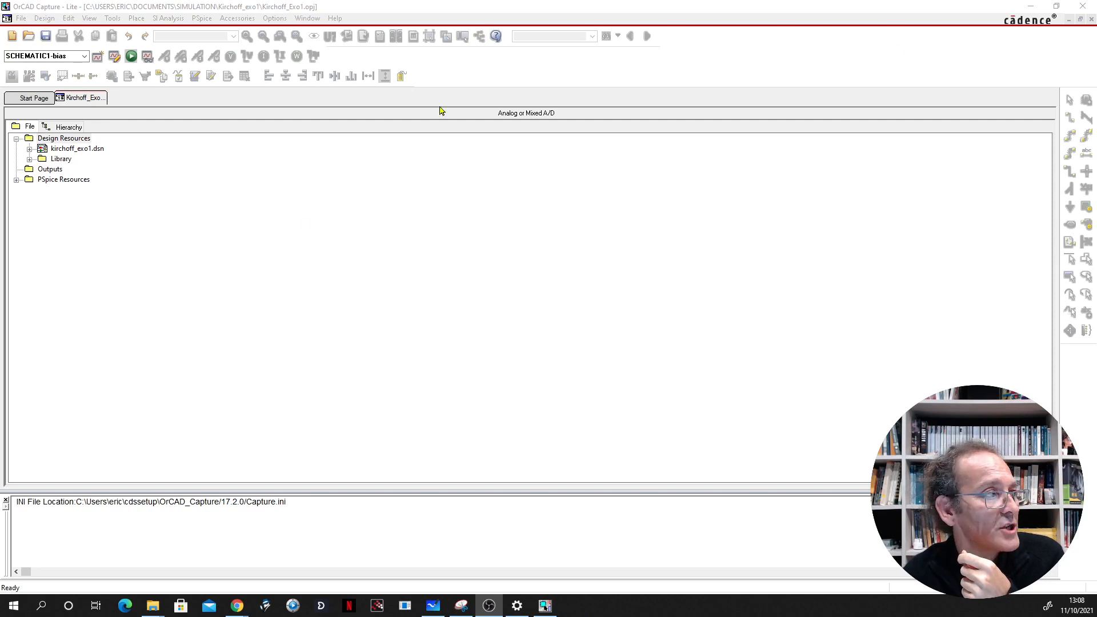
- Expand kirchoff_exo1.dsn and its SCHEMATIC1 folder in the project tree and open the schematic page PAGE1
click(29, 148)
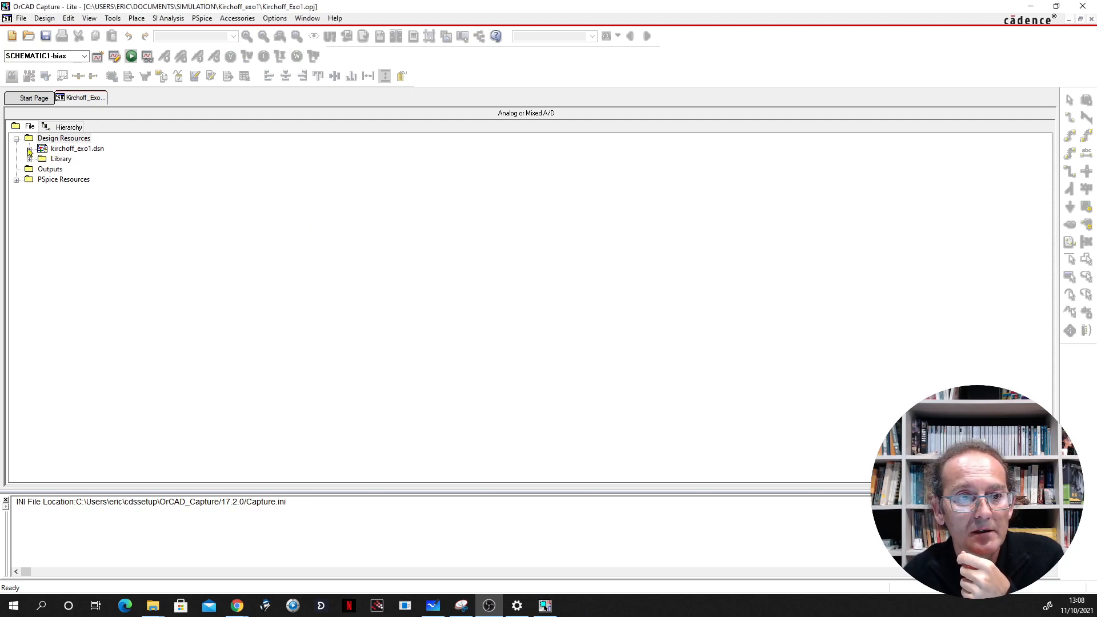
double_click(91, 159)
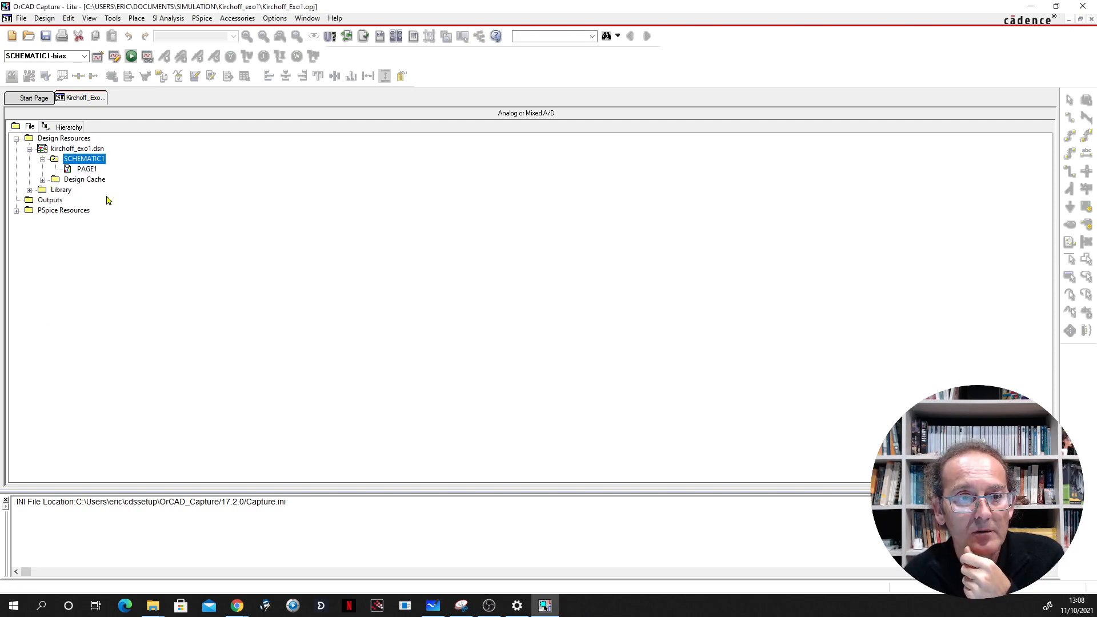
double_click(86, 169)
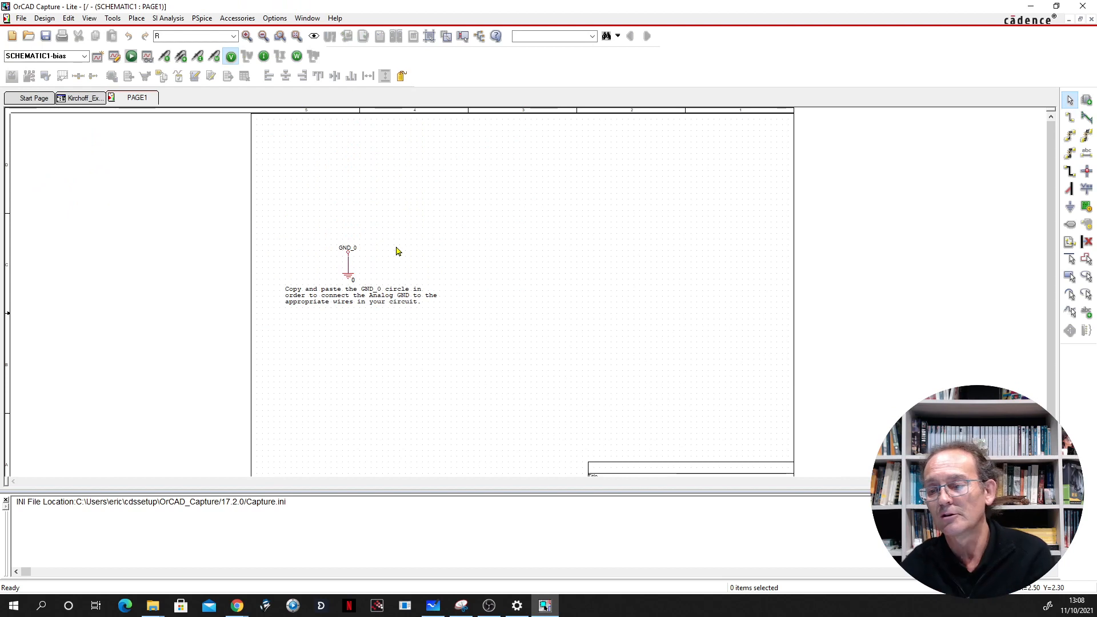
- Place one VSRC voltage source from the SOURCE library on the schematic, just above the GND_0 symbol
click(1088, 100)
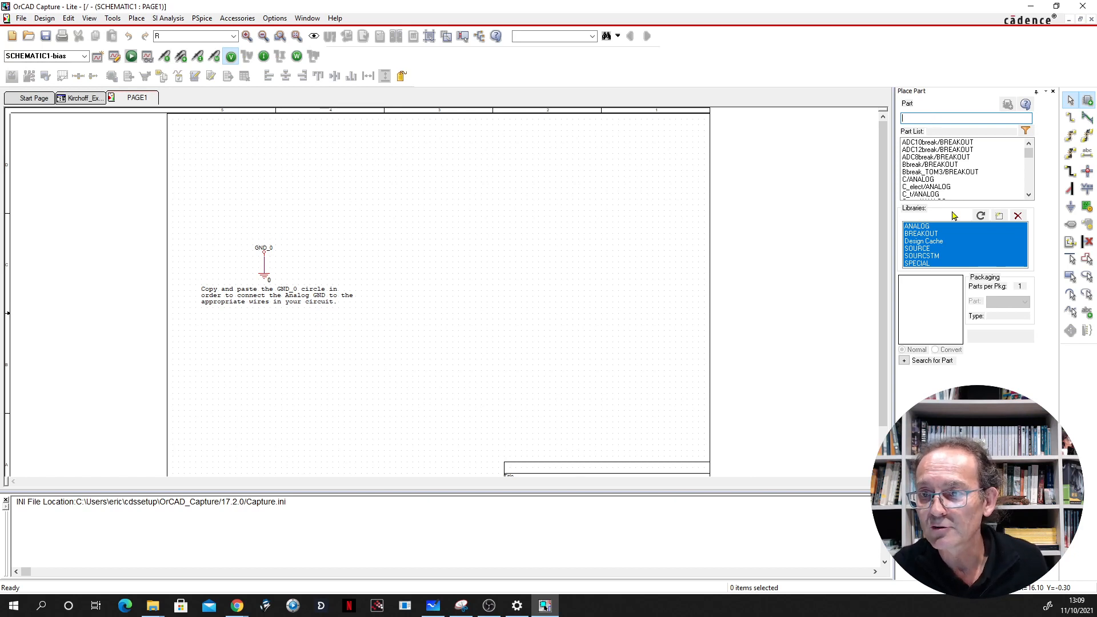
click(927, 249)
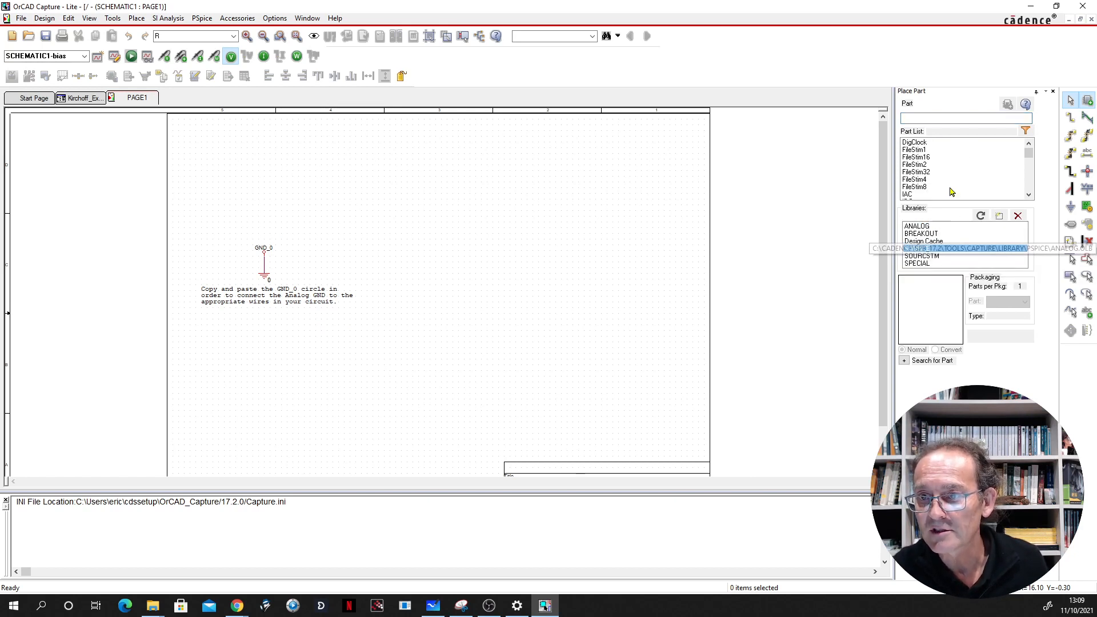
scroll(952, 176, down, 15)
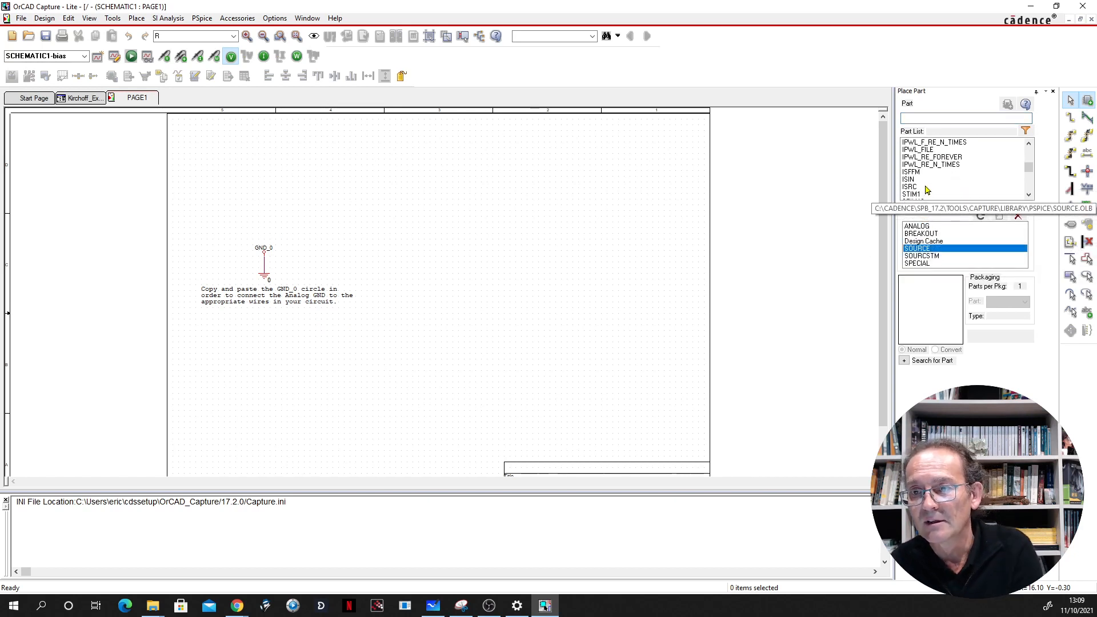
scroll(927, 190, down, 2)
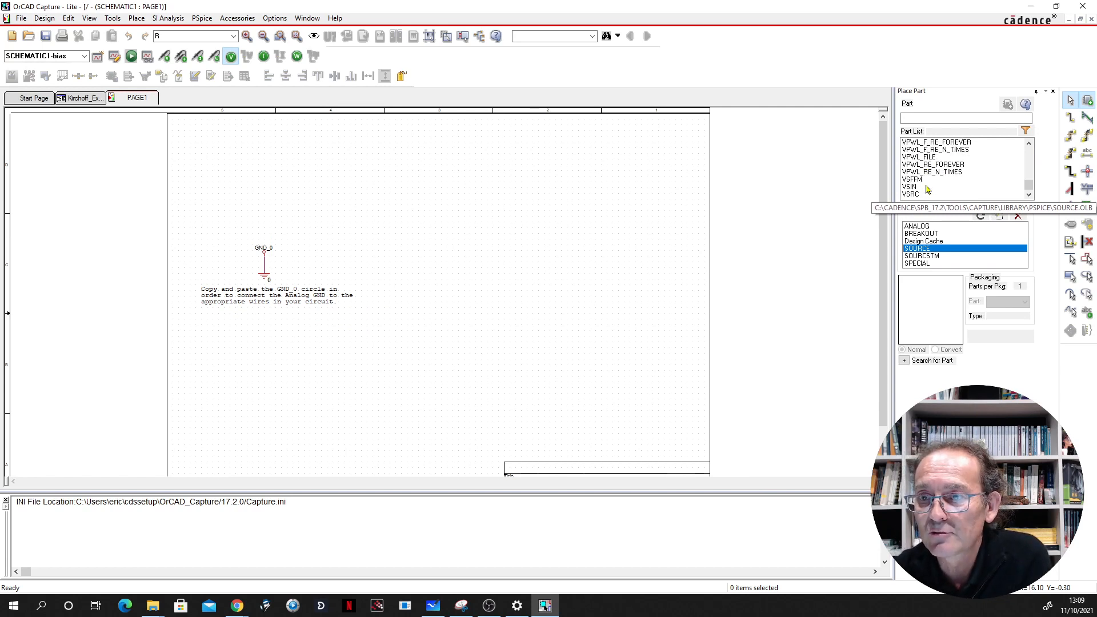
click(912, 187)
click(917, 195)
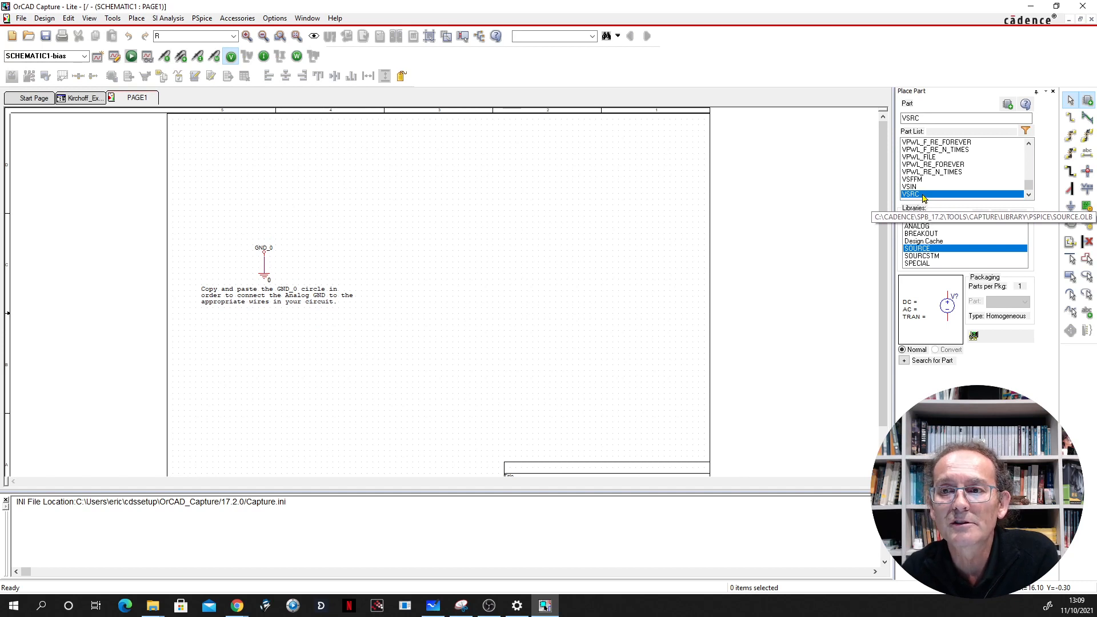
double_click(923, 195)
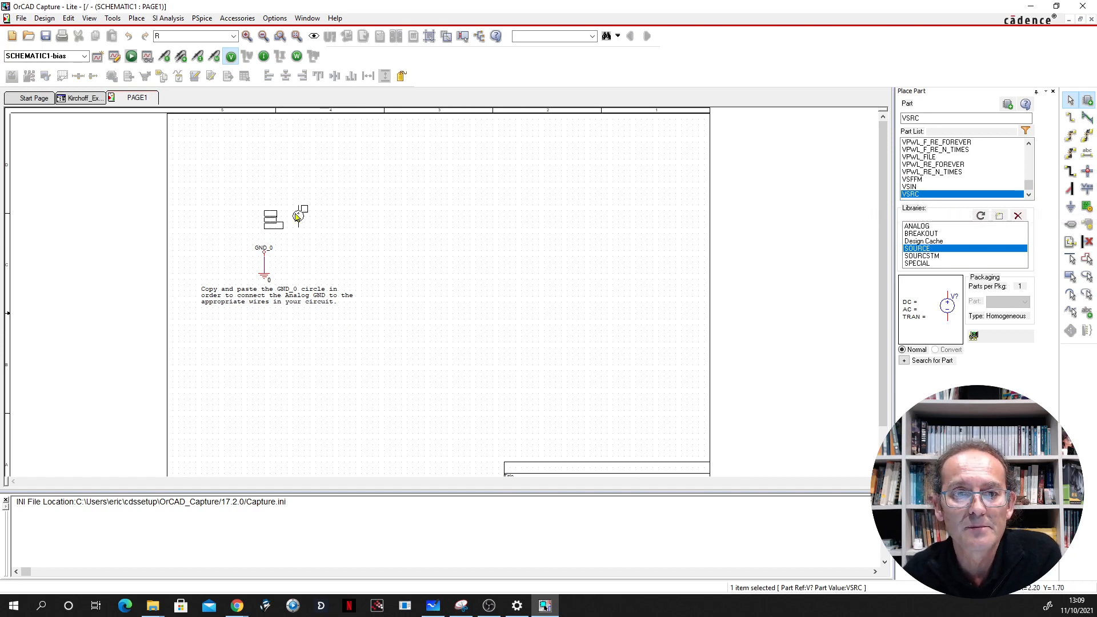
ctrl+scroll(445, 299, up, 4)
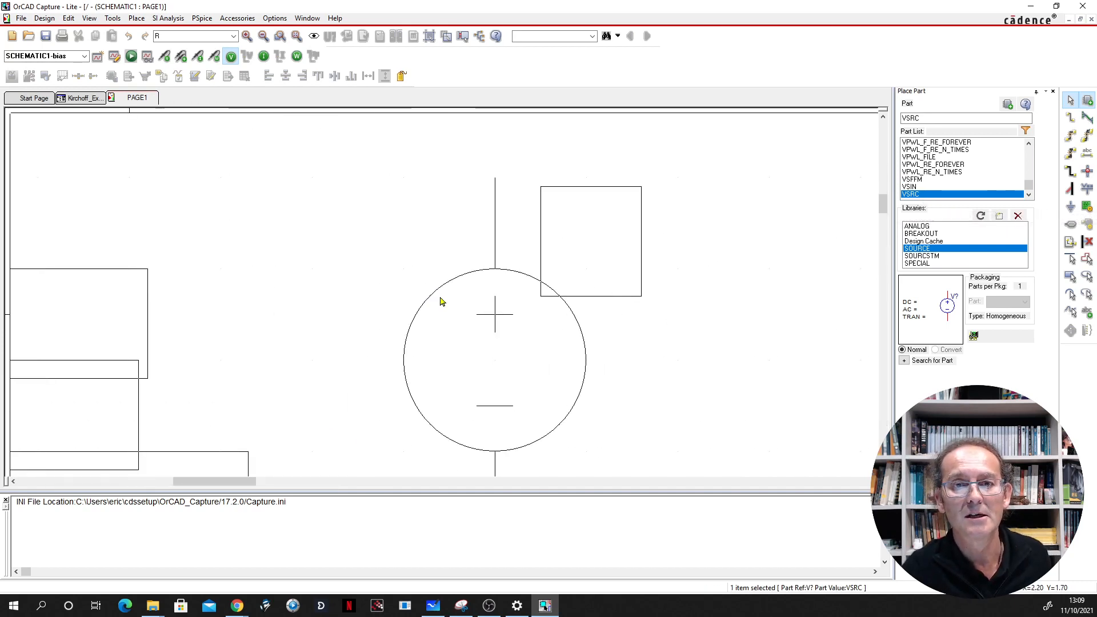
ctrl+scroll(441, 299, down, 2)
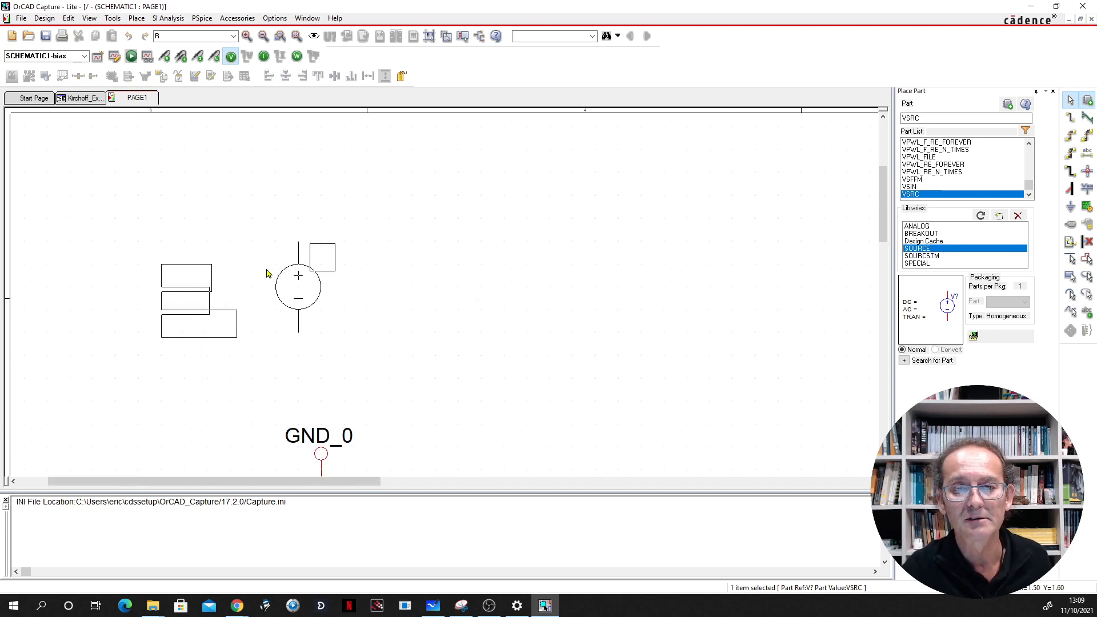
click(260, 264)
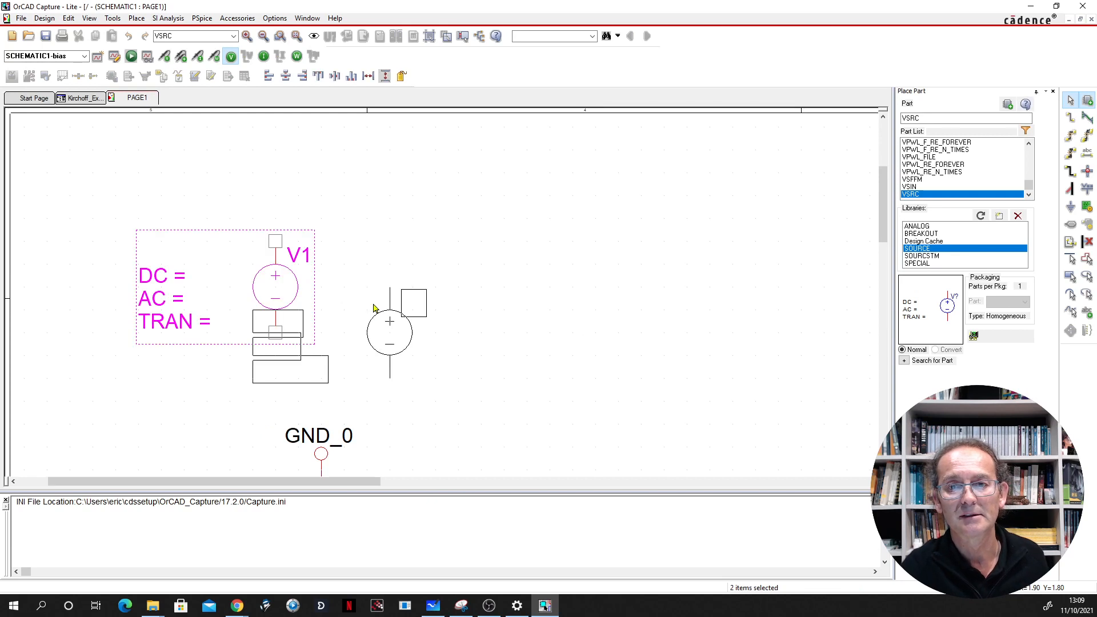
key(Escape)
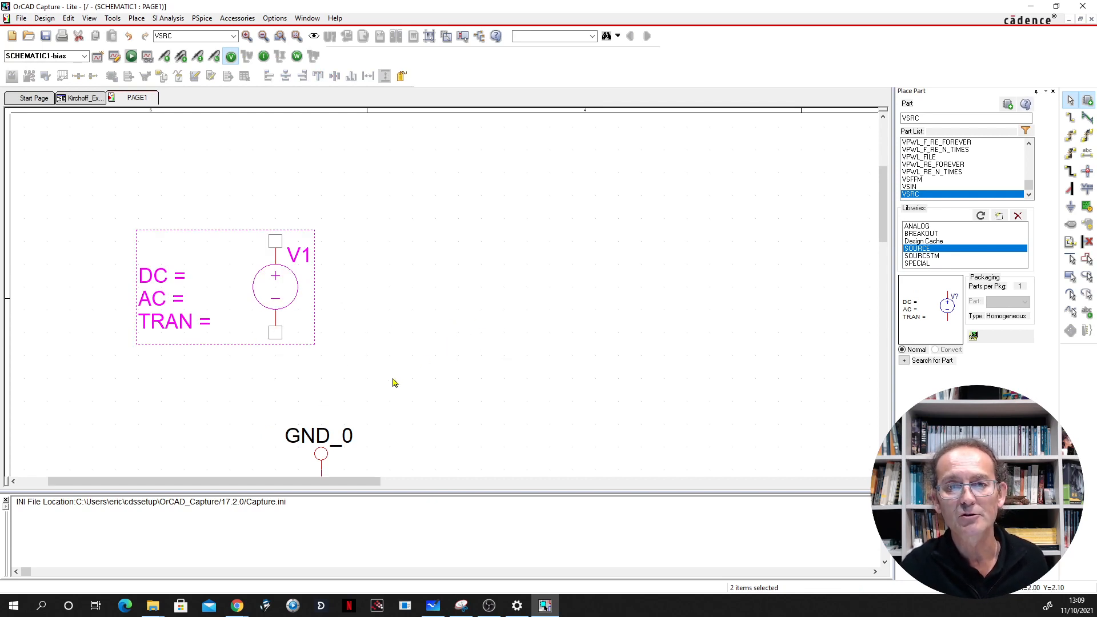
- Wire the negative terminal of voltage source V1 down to the line just above the ground symbol
scroll(393, 383, down, 4)
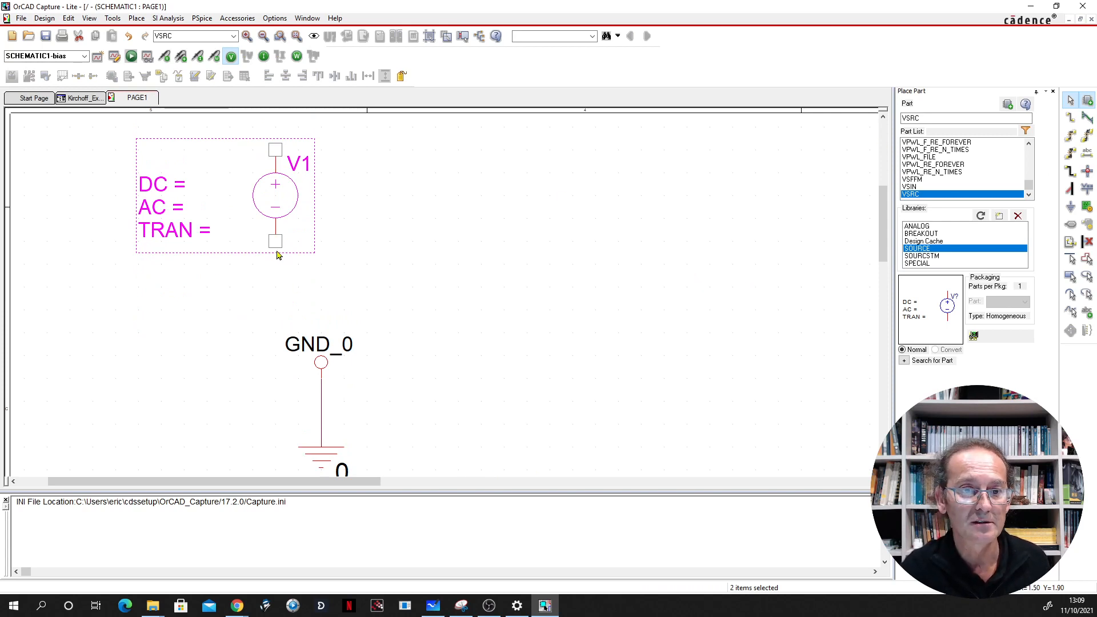
key(w)
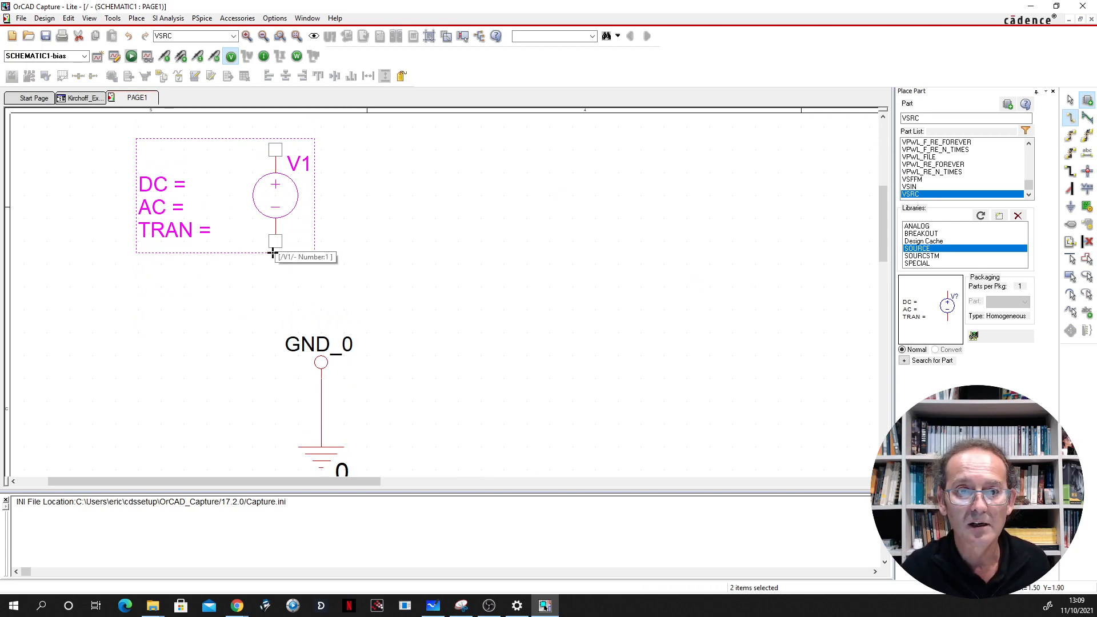
click(274, 247)
click(320, 423)
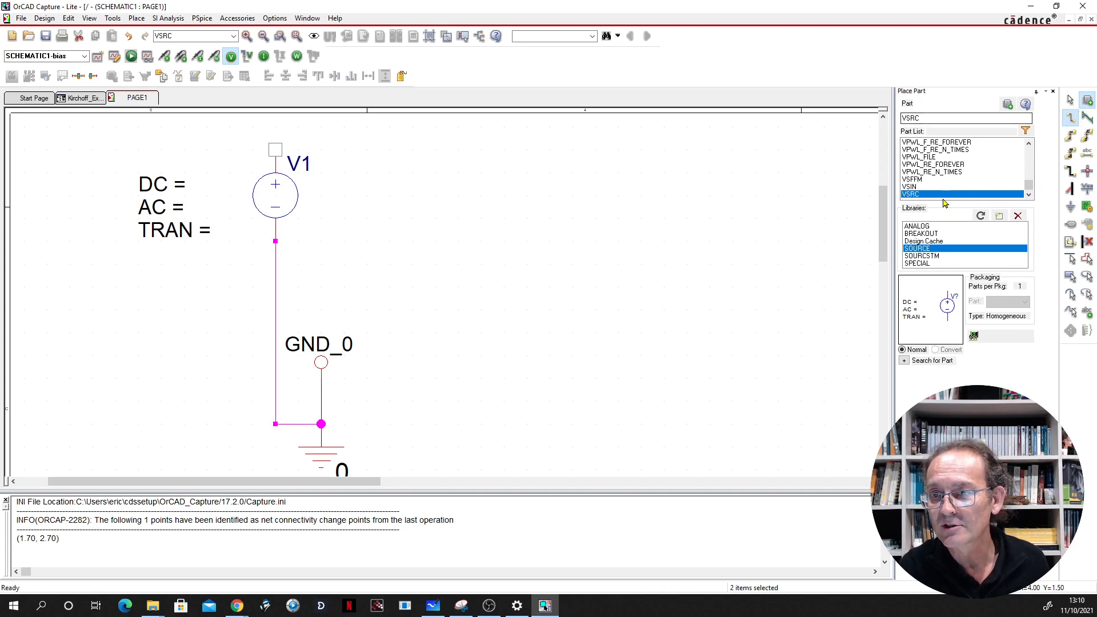
- Place a horizontal resistor R from the ANALOG library above and to the right of voltage source V1
click(923, 226)
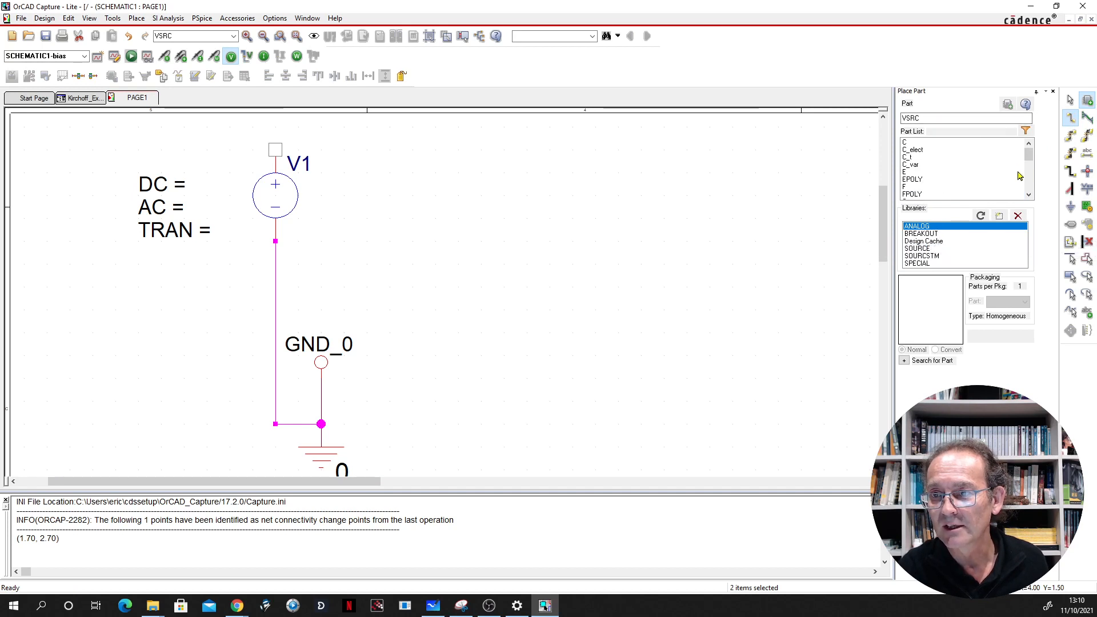
scroll(1032, 182, down, 5)
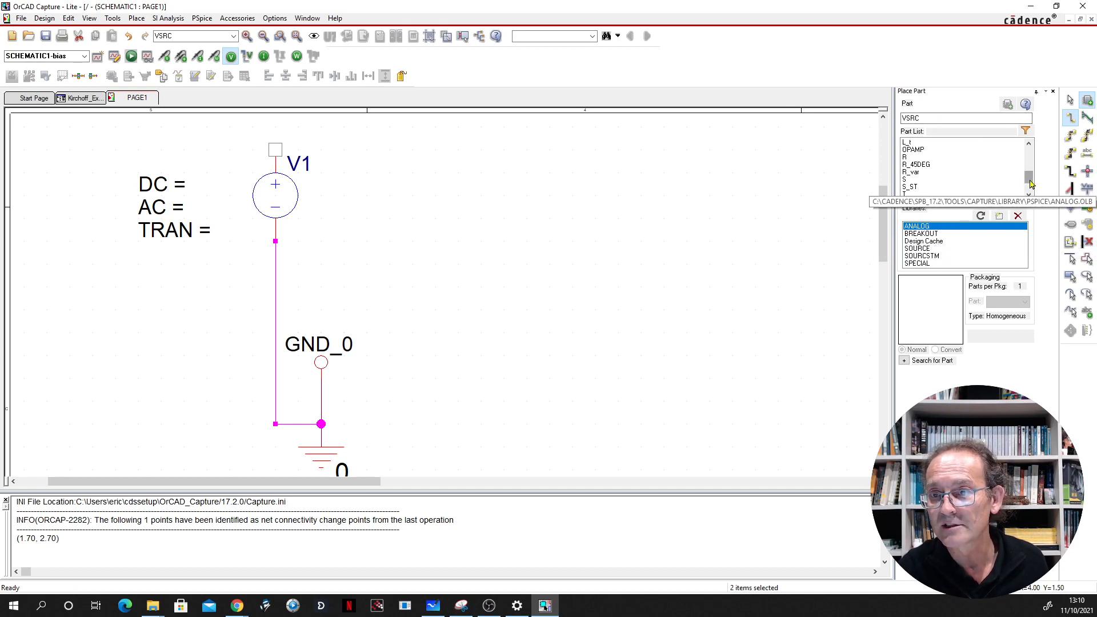
click(906, 158)
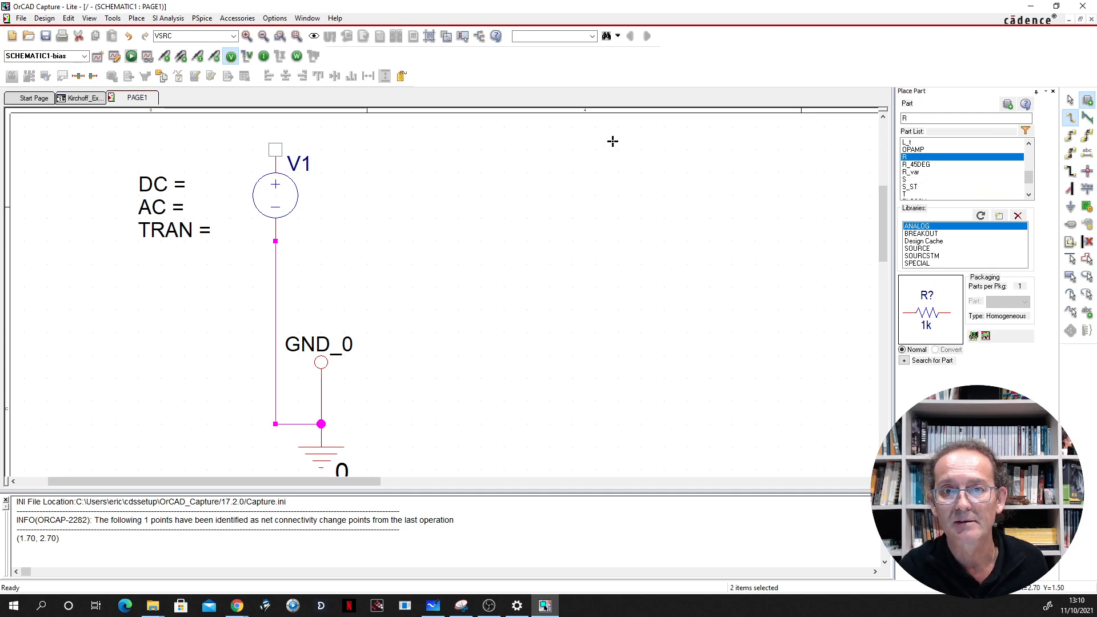
click(883, 117)
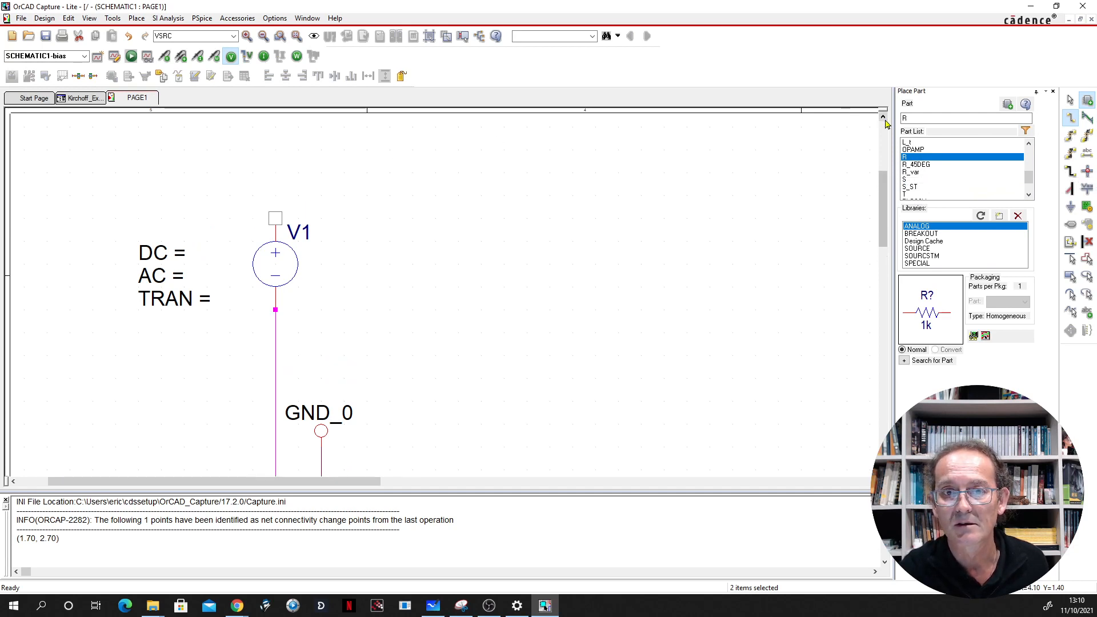
drag(326, 200, 556, 232)
key(Escape)
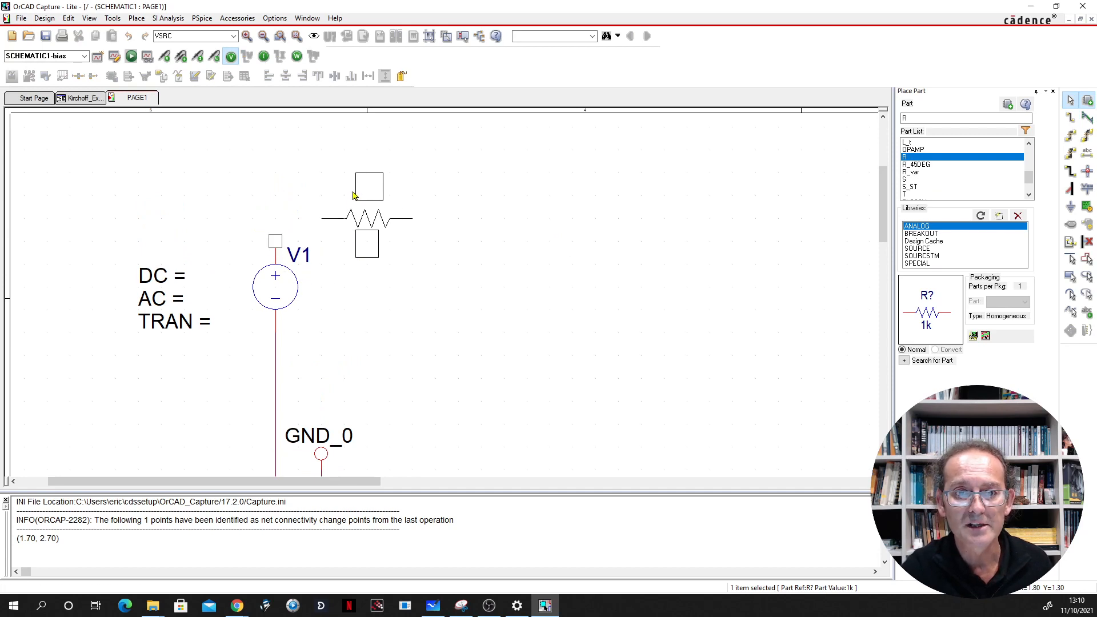
click(355, 174)
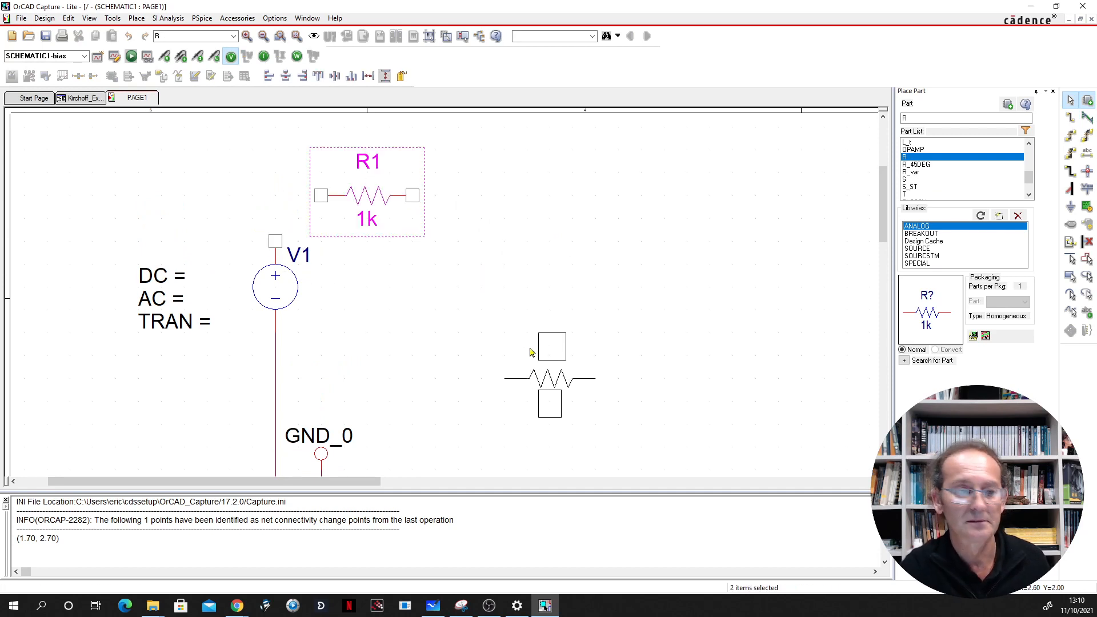
- Rotate the resistor to vertical and place two of them side by side to the right of V1, below R1's level
key(r)
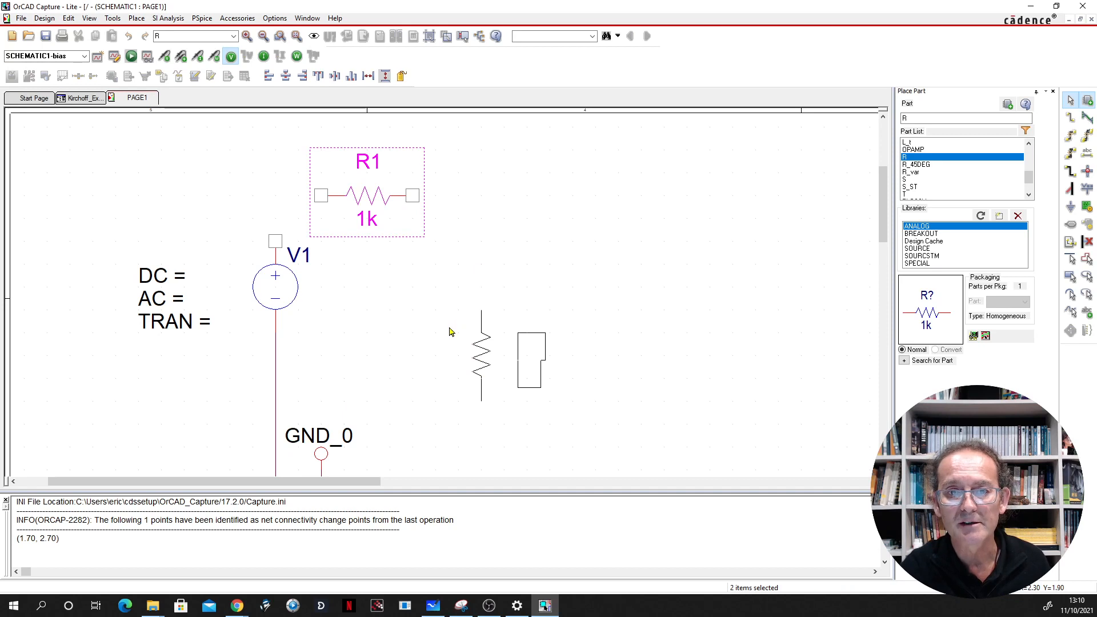
click(462, 268)
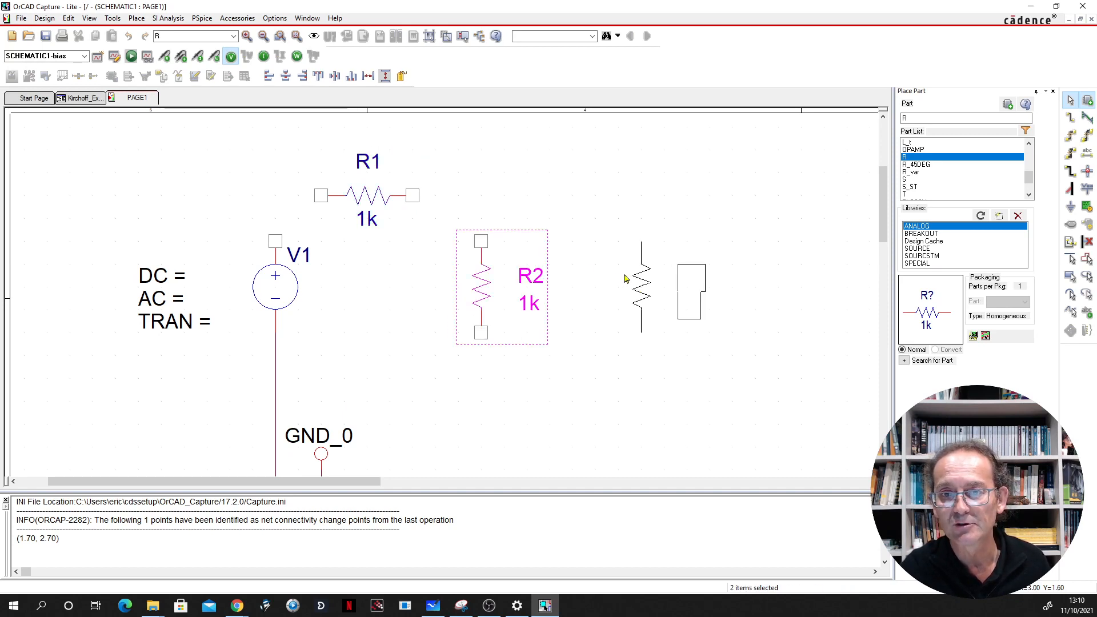
click(619, 278)
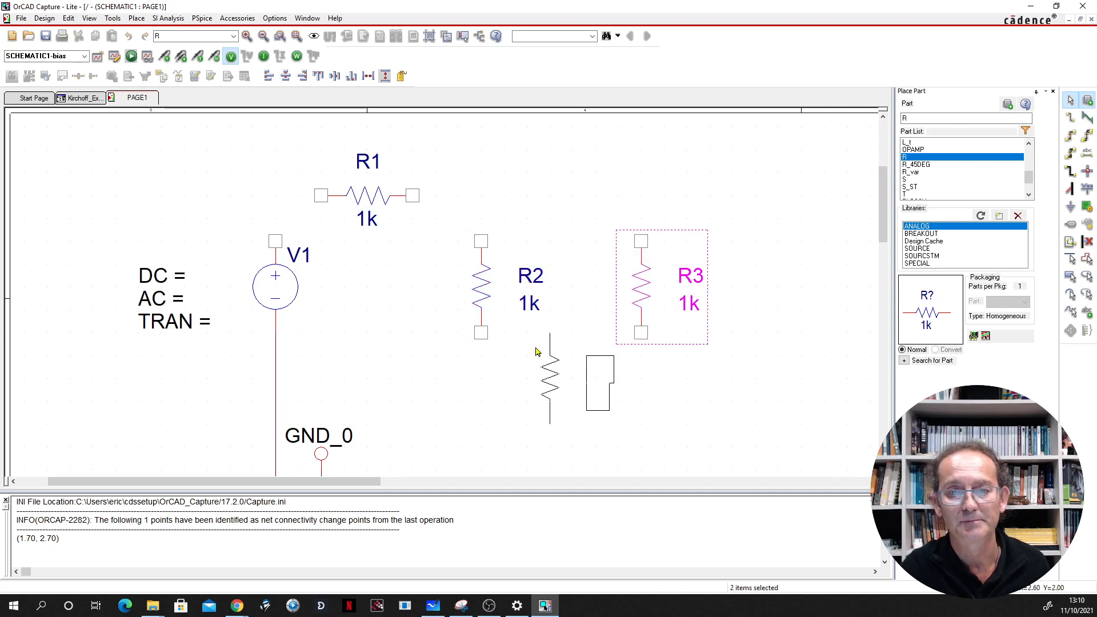
- End the resistor placement and wire R1's free end nearest V1 to the positive terminal of V1
key(Escape)
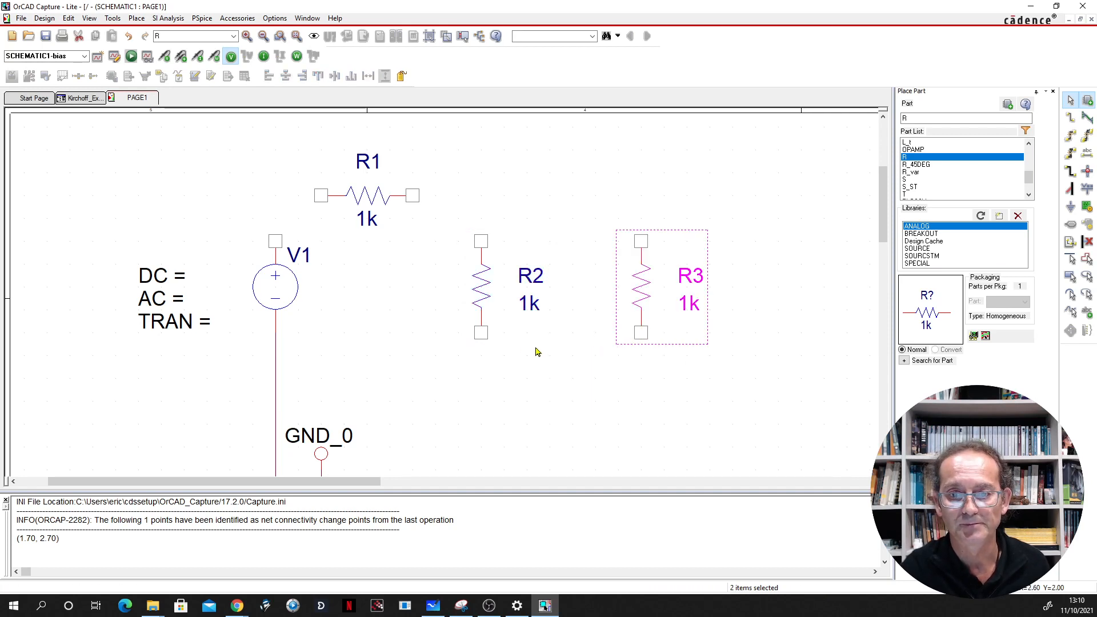
click(1071, 118)
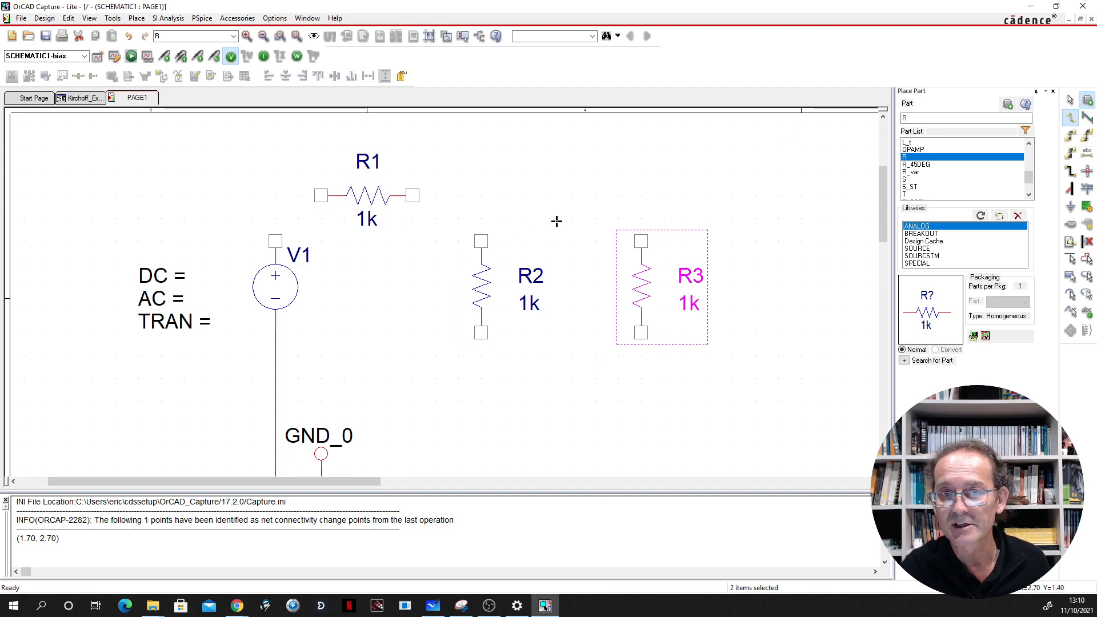
click(321, 195)
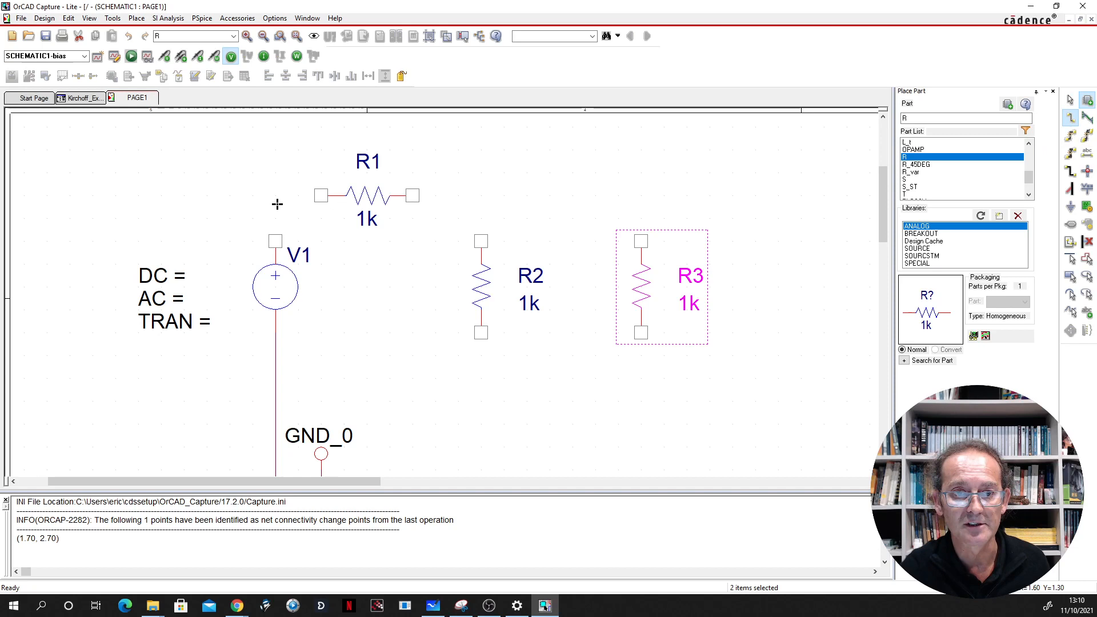
click(275, 242)
- Wire the other end of R1 to the upper pin of R2, and extend that node to the upper pin of R3
click(412, 196)
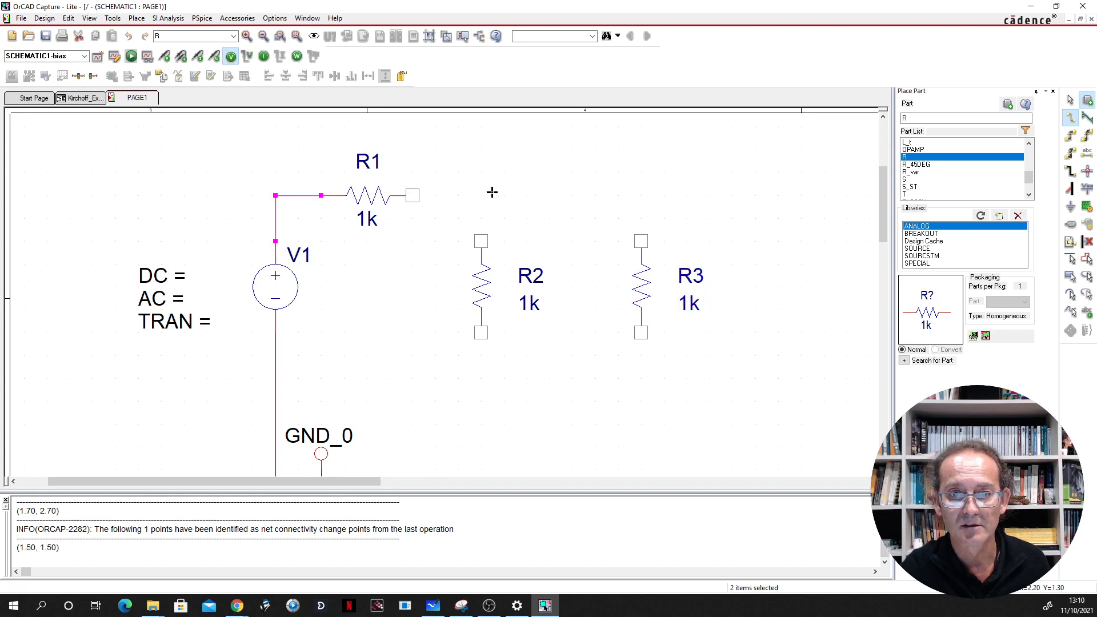
click(483, 240)
click(481, 195)
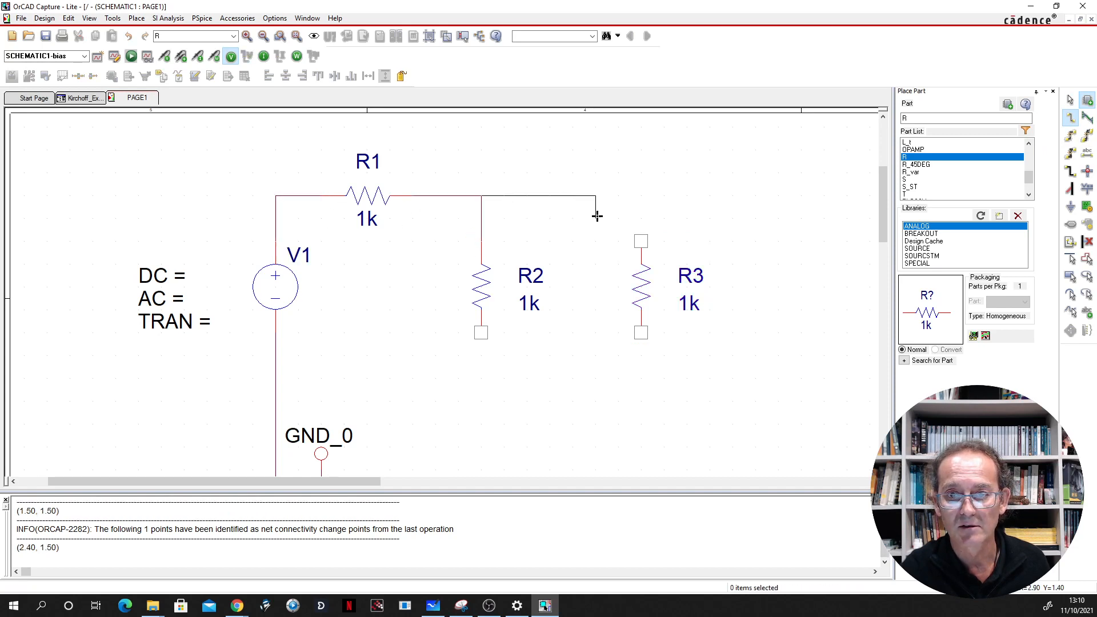
click(641, 241)
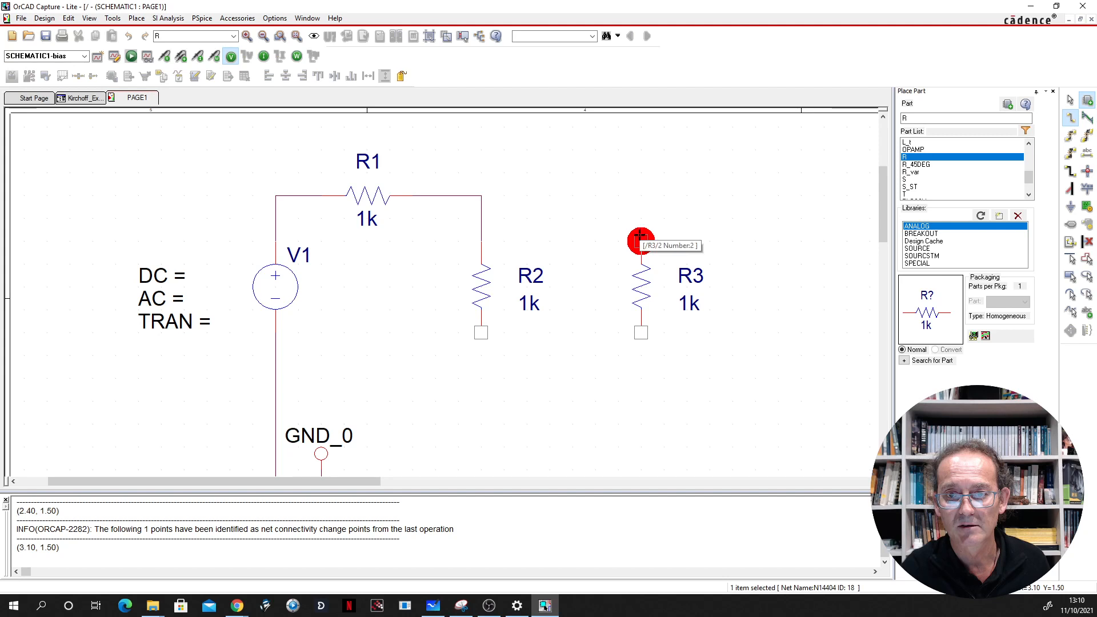
- Wire the lower pin of R3 to the line between V1 and ground, and connect R2's lower pin to that wire
click(641, 335)
click(269, 397)
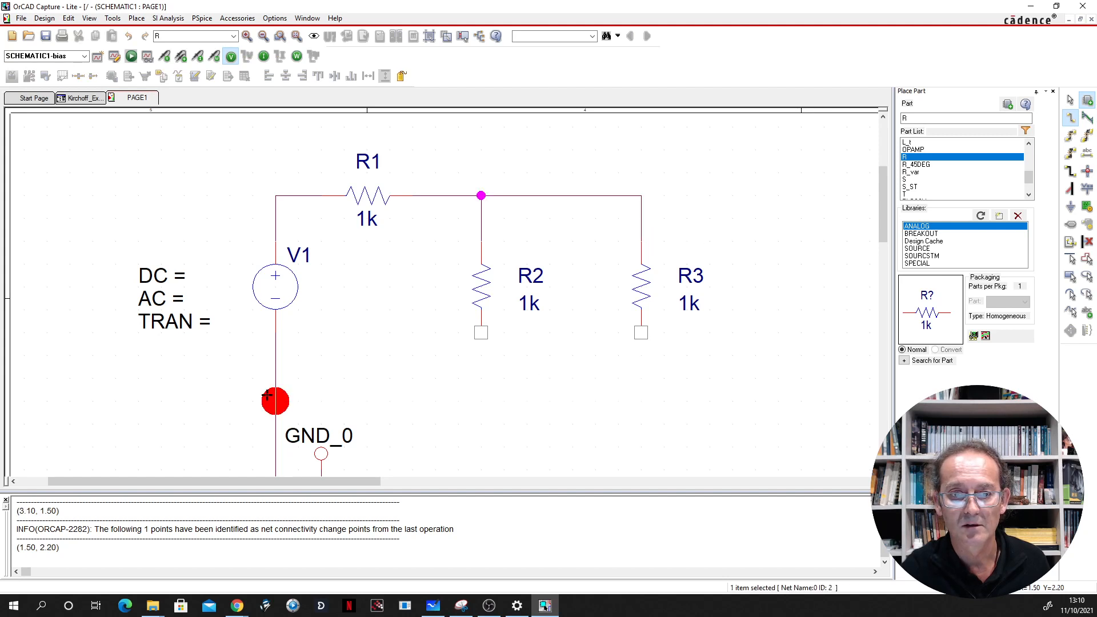
click(481, 333)
click(481, 401)
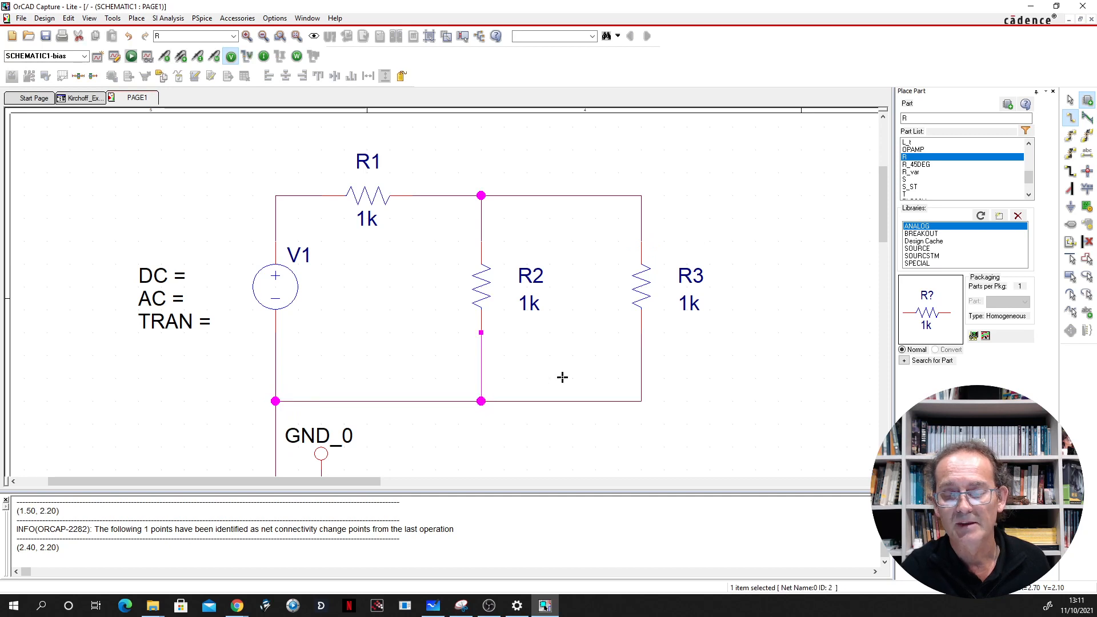
key(Escape)
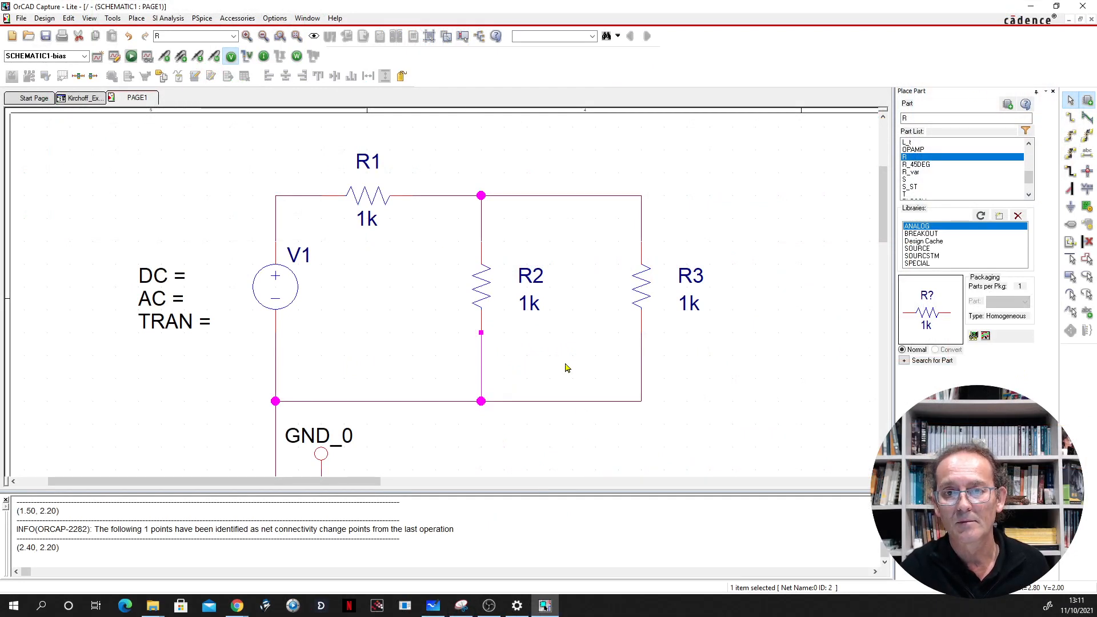
- Set the value of resistor R2 to 500 and the value of R1 to 222.2222
double_click(532, 305)
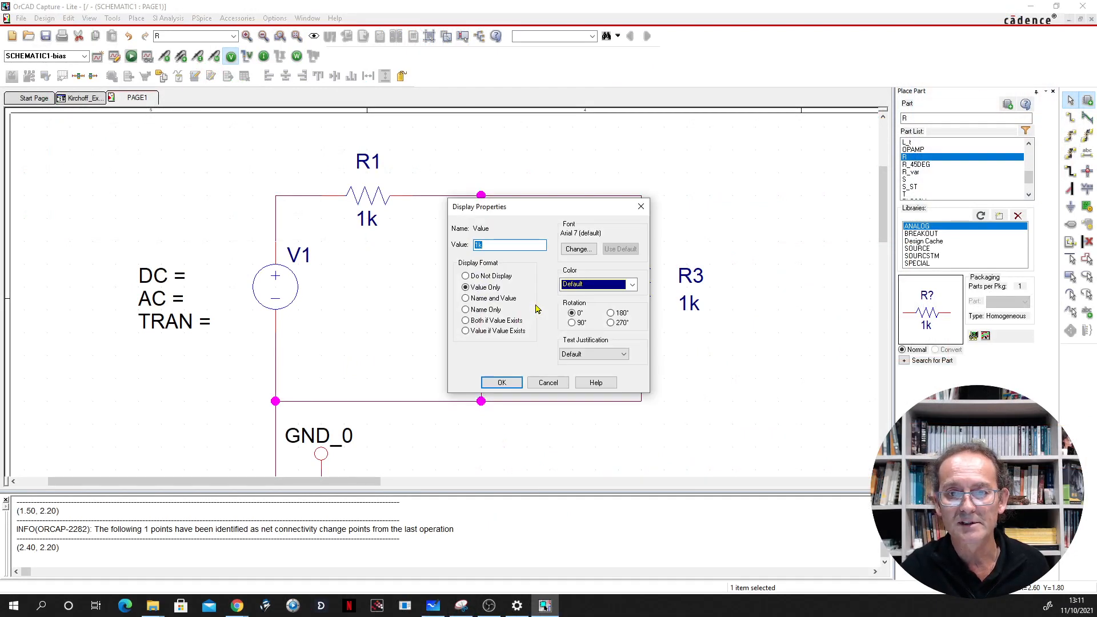
text(500)
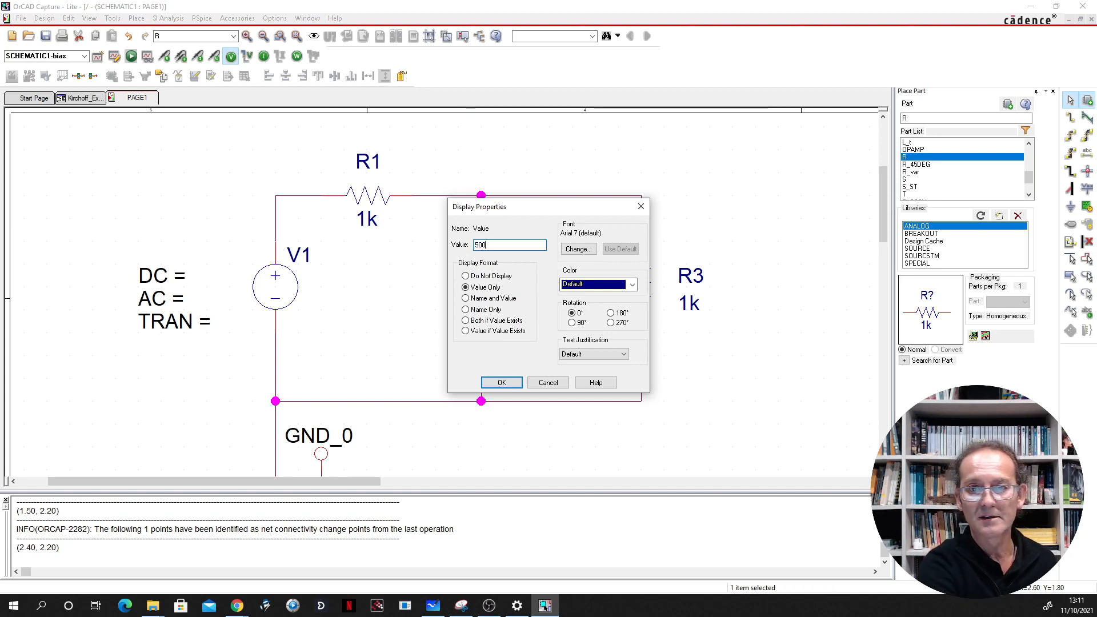
key(Return)
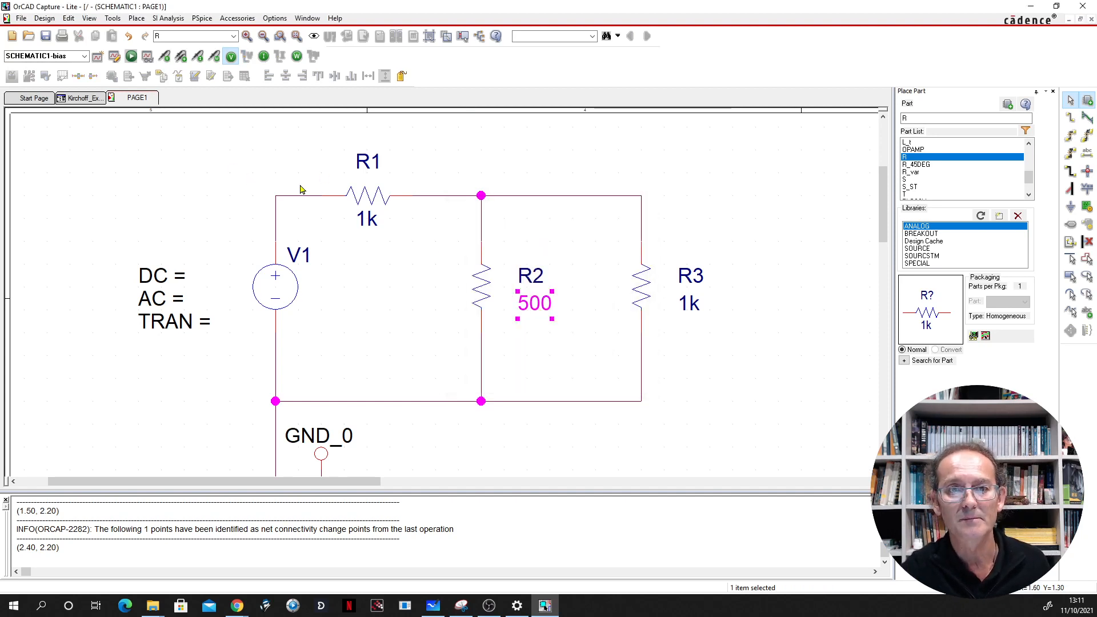
double_click(367, 220)
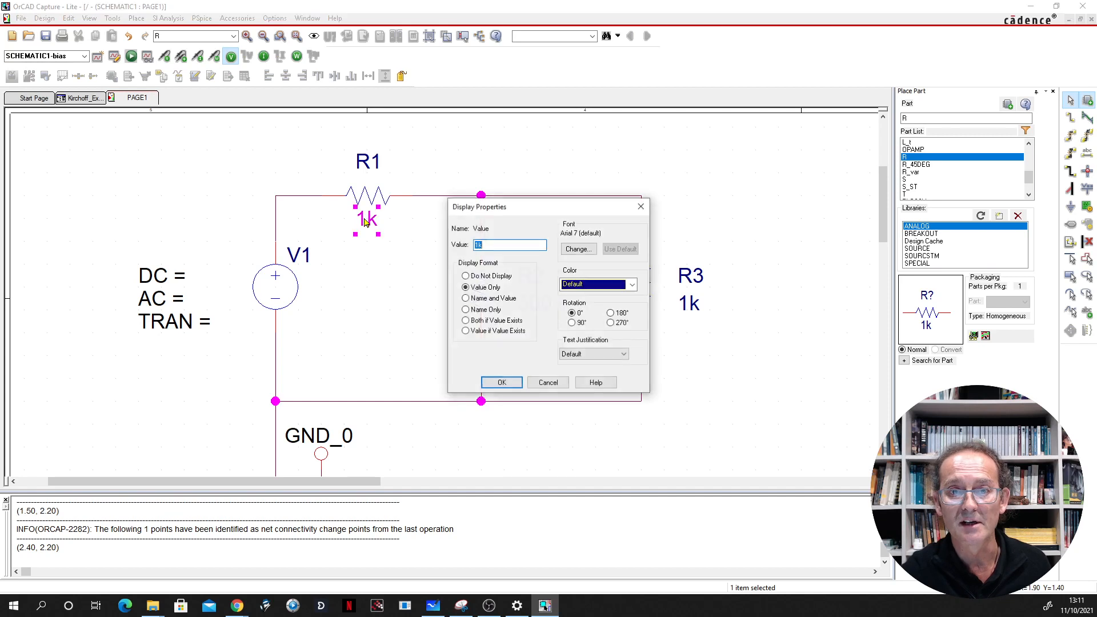
text(222.2222)
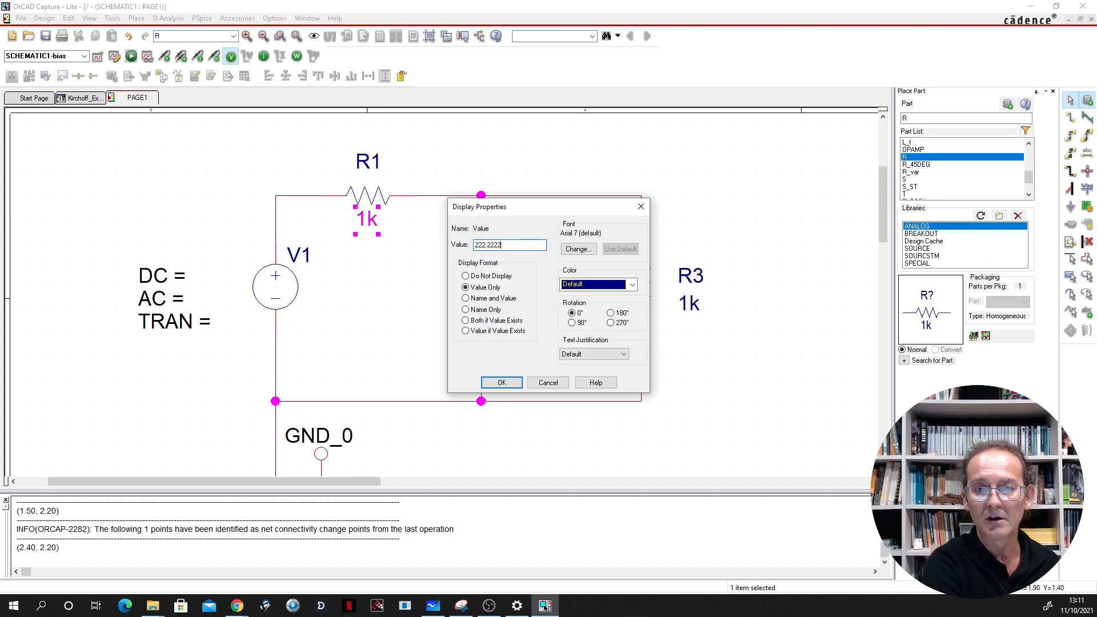
key(Return)
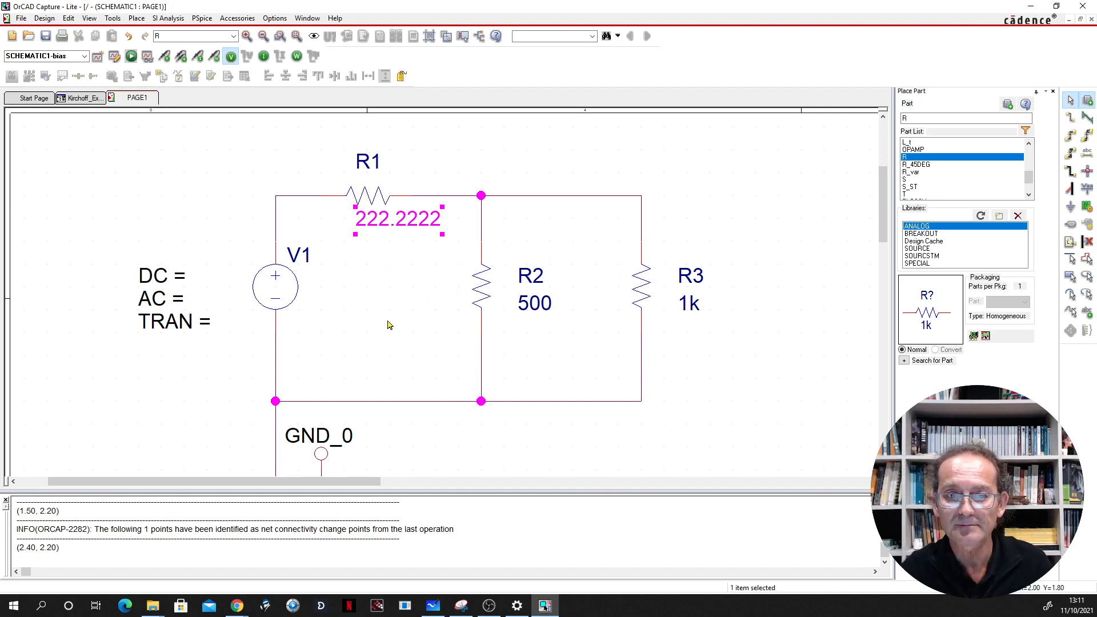
- Set the DC value of voltage source V1 to 5
double_click(164, 282)
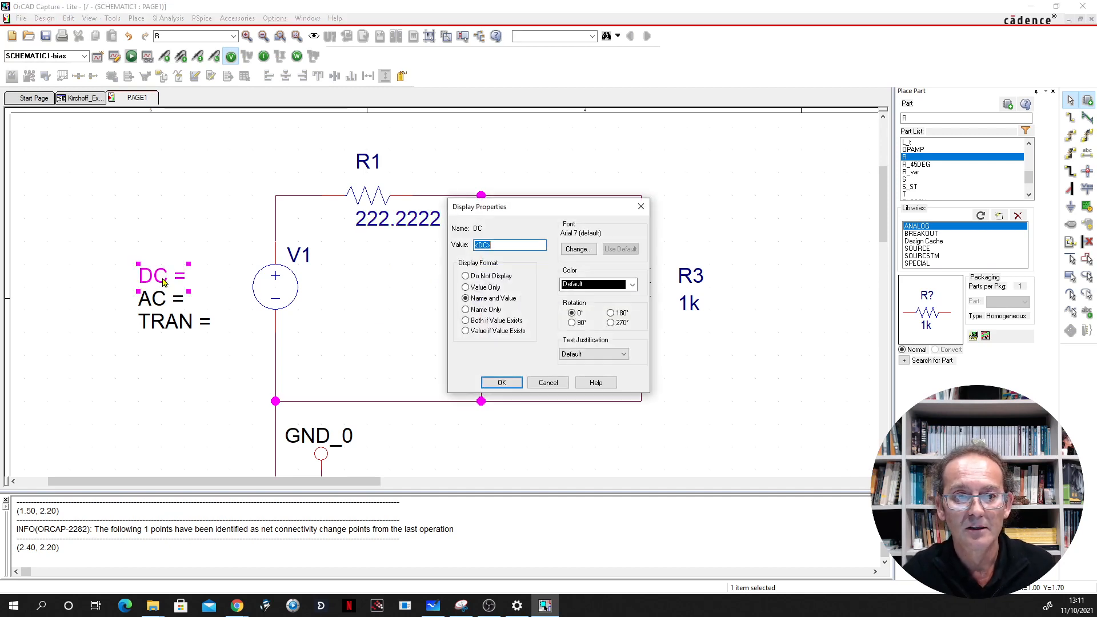
click(513, 245)
drag(512, 245, 446, 246)
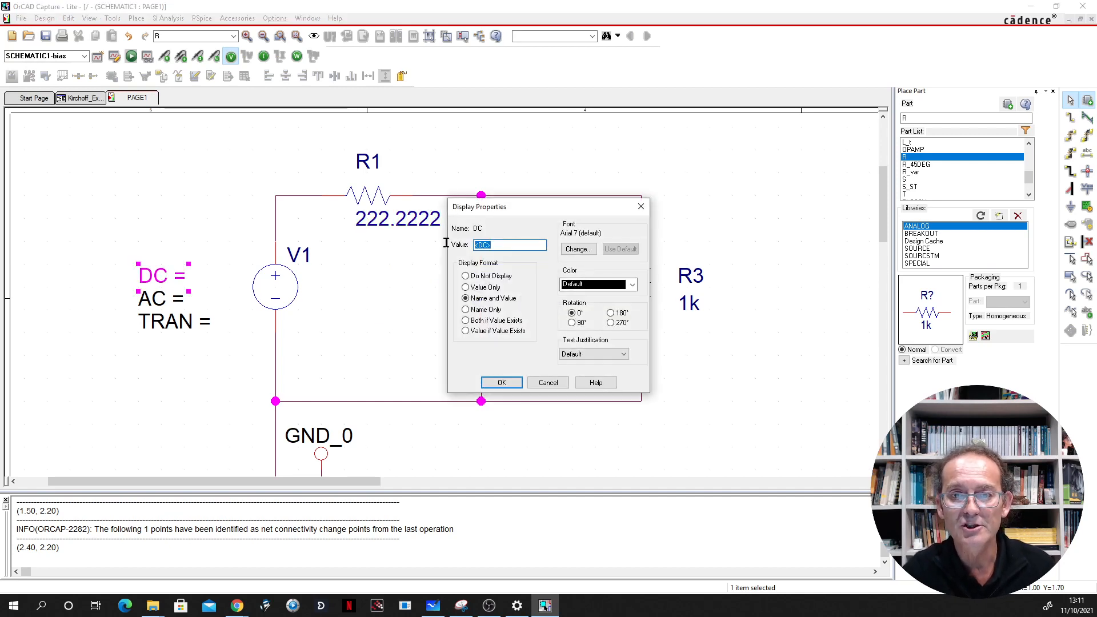
text(5)
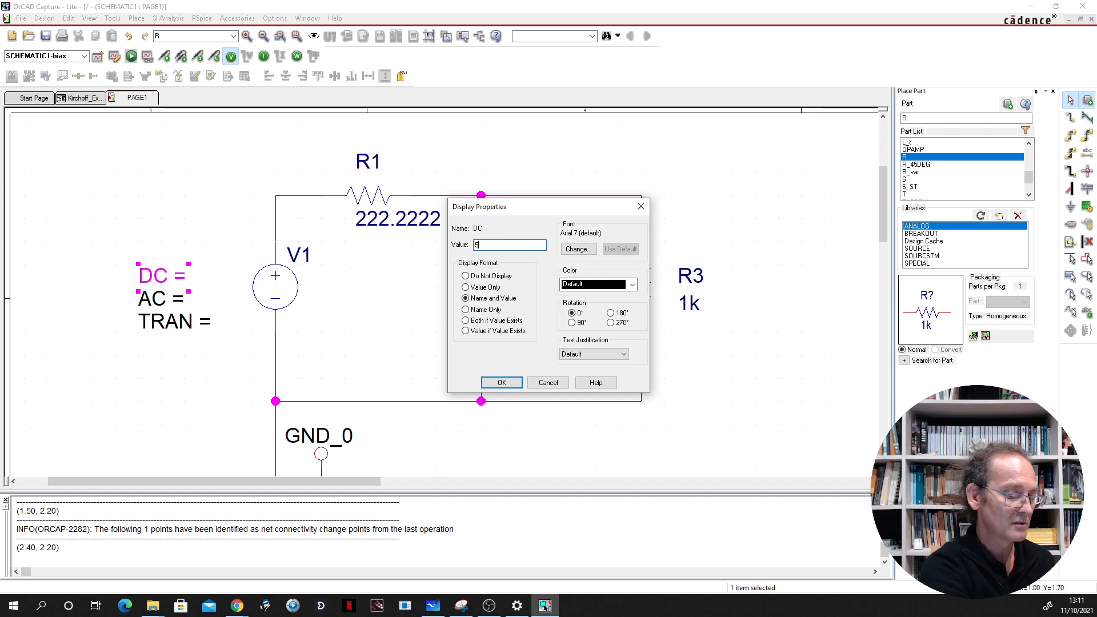
key(Return)
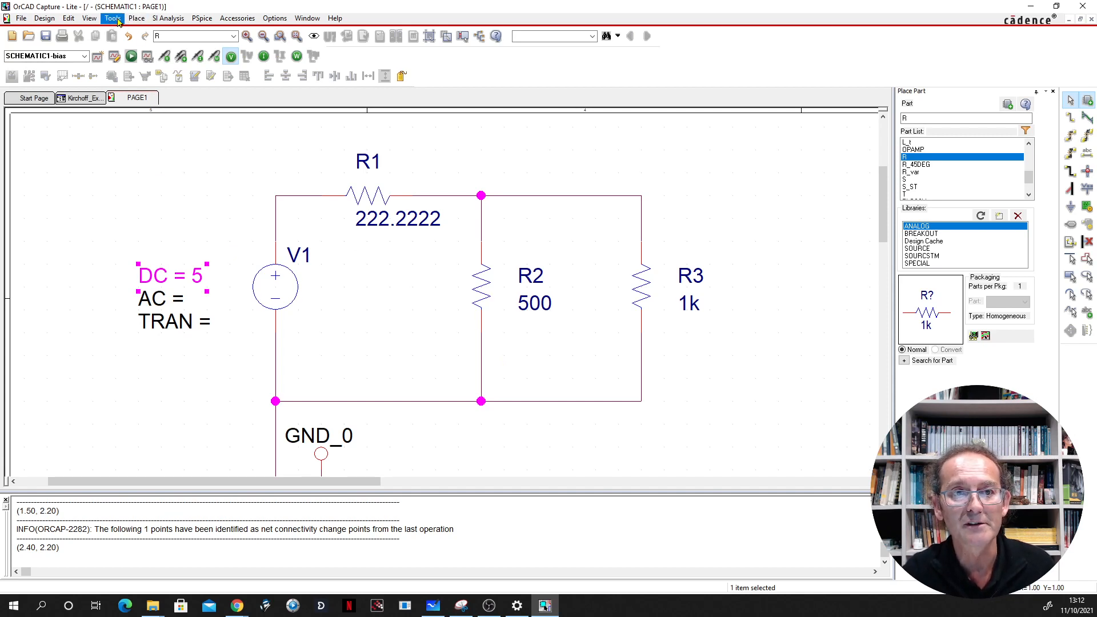
- Create a new PSpice simulation profile named "Point de fonctionnement" without inheriting from another profile
click(202, 18)
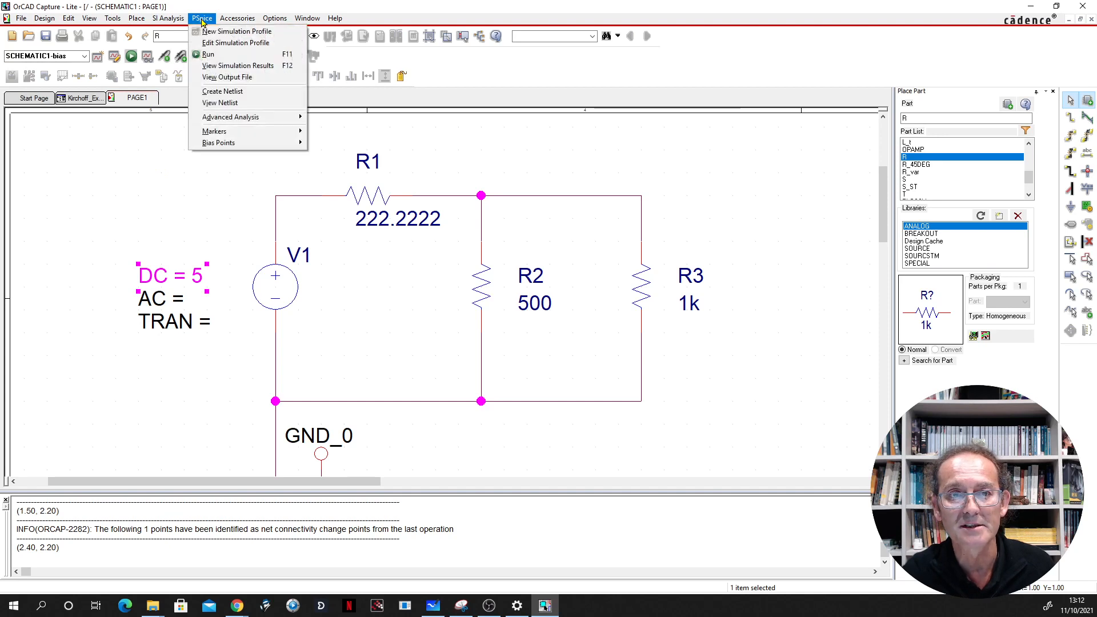
click(224, 32)
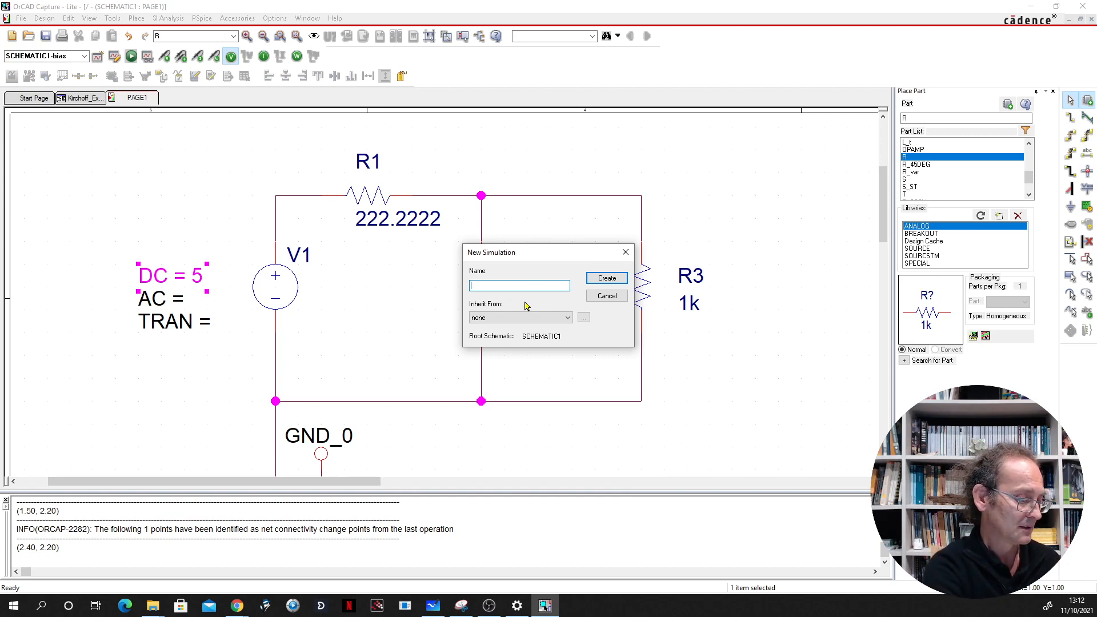
text(Poi)
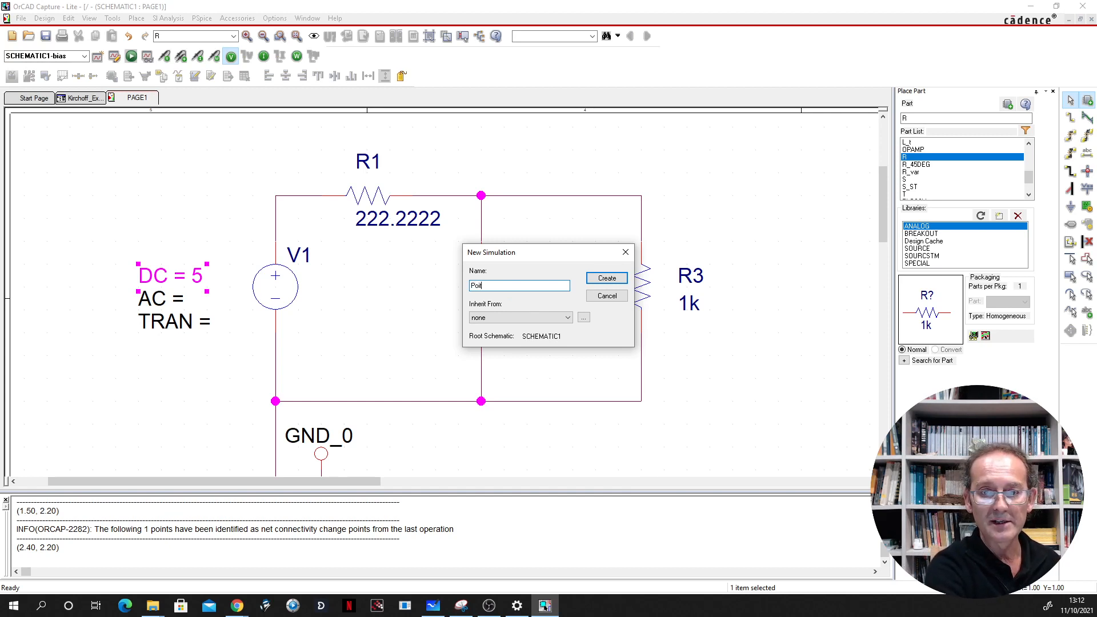
text(nt)
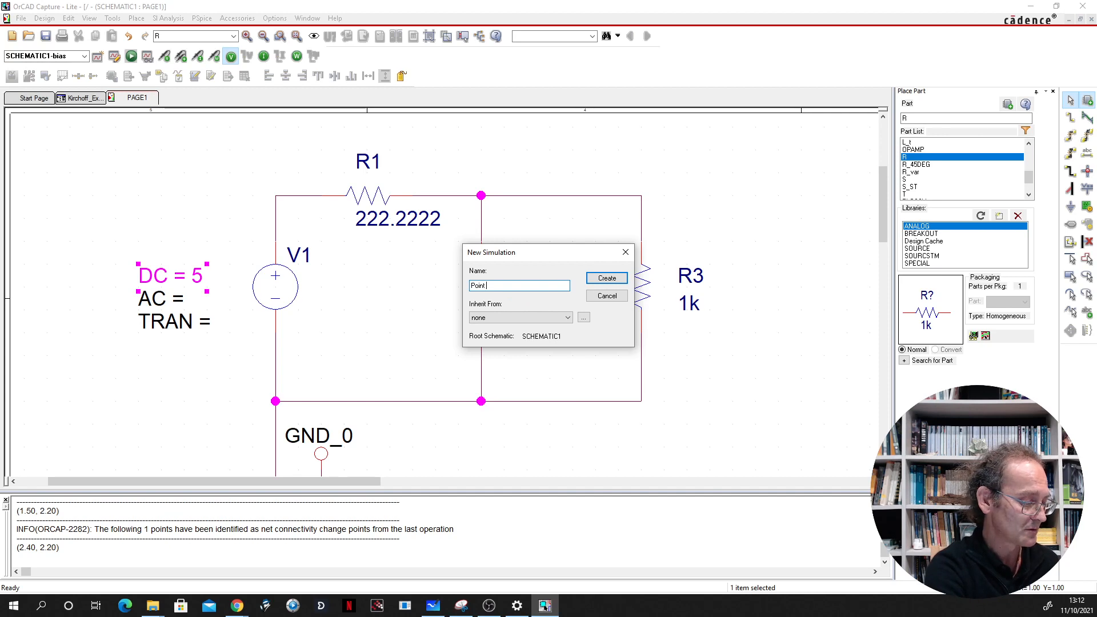
text( de fonctionnement)
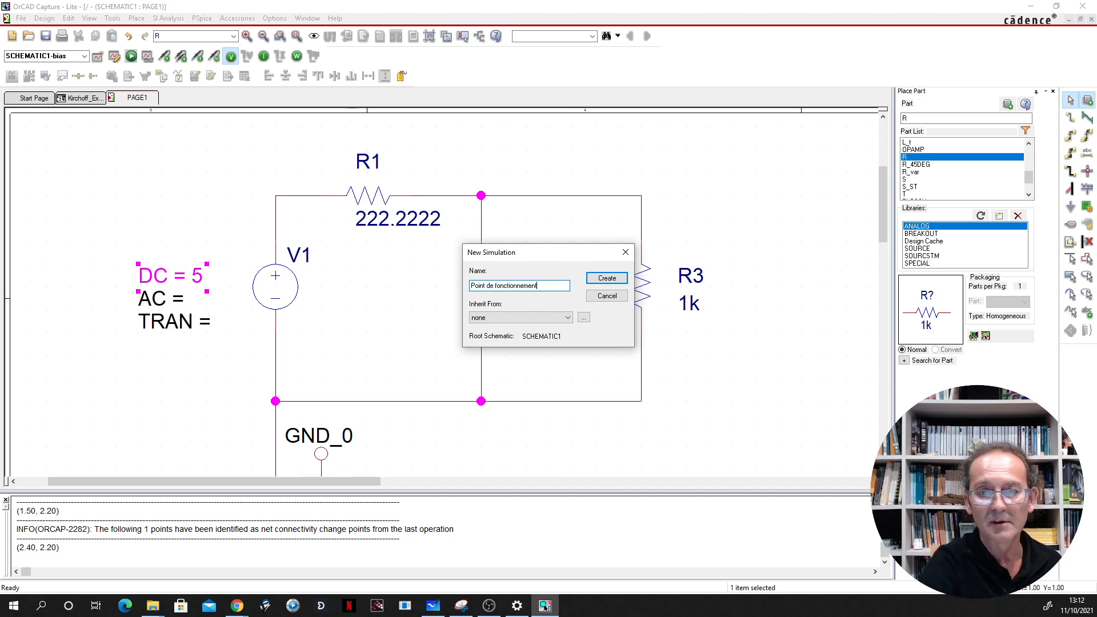
click(613, 280)
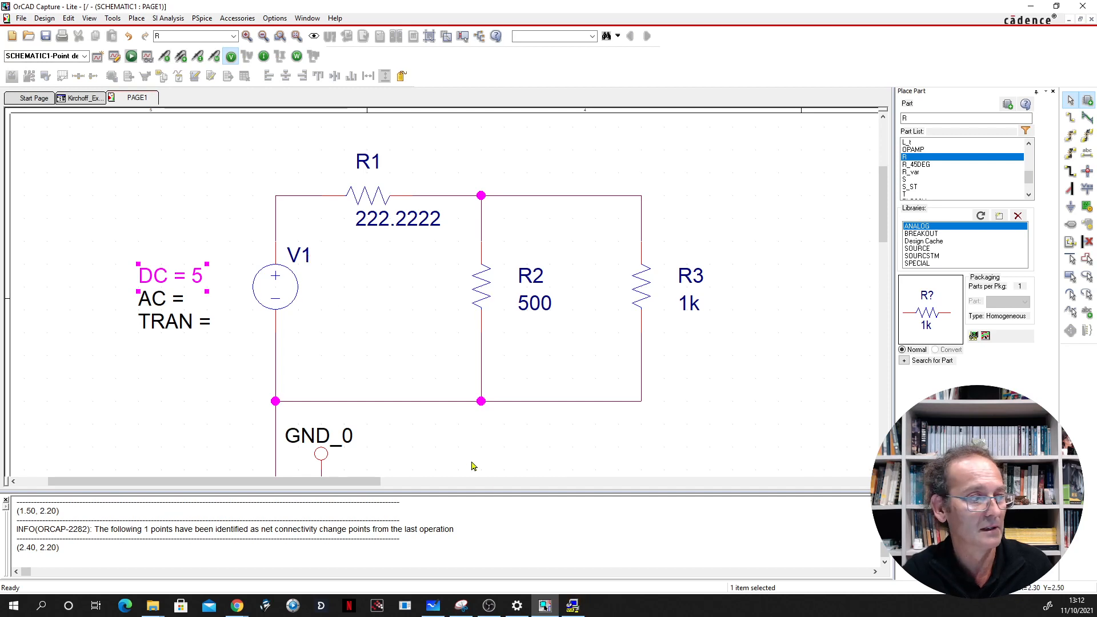
- Bring up the new profile's simulation settings, set the analysis type to Bias Point and apply it
click(575, 607)
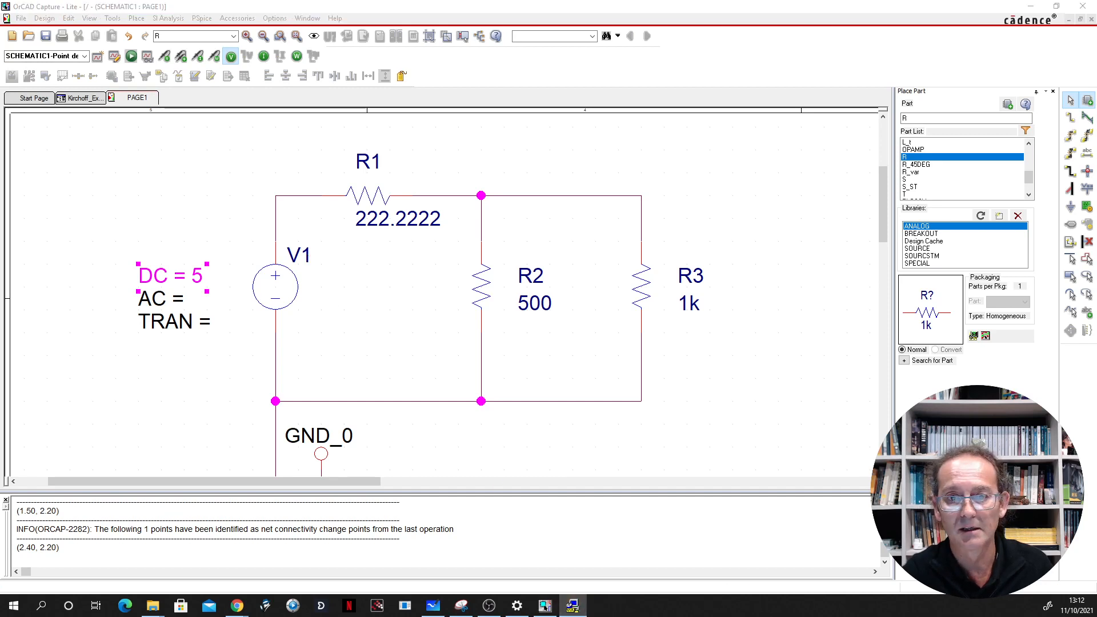
drag(1096, 13, 607, 173)
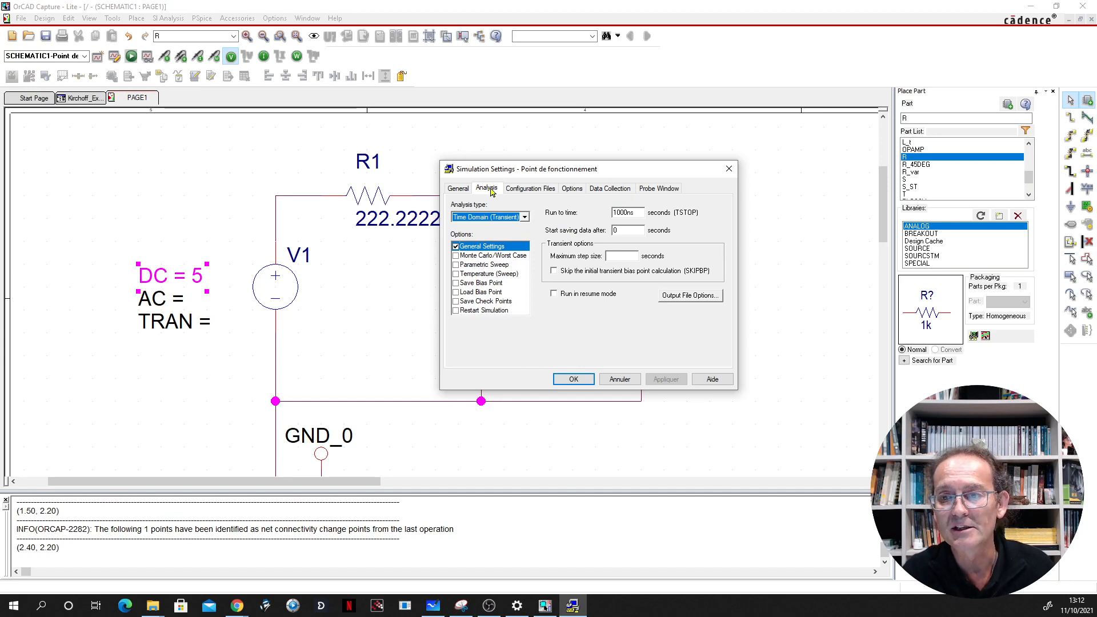
click(524, 218)
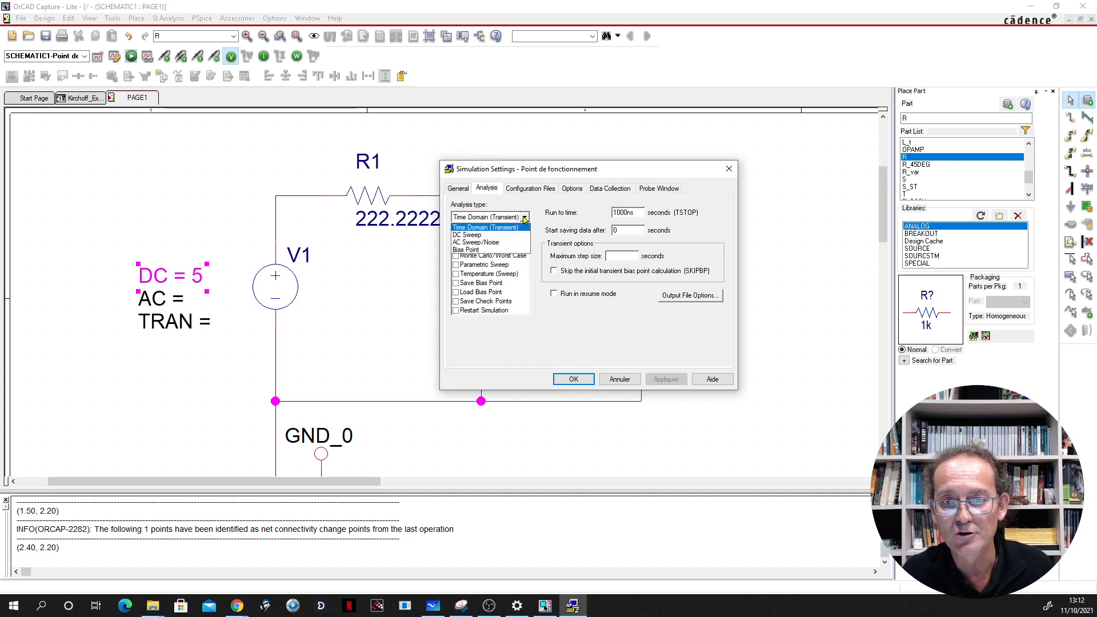
click(495, 251)
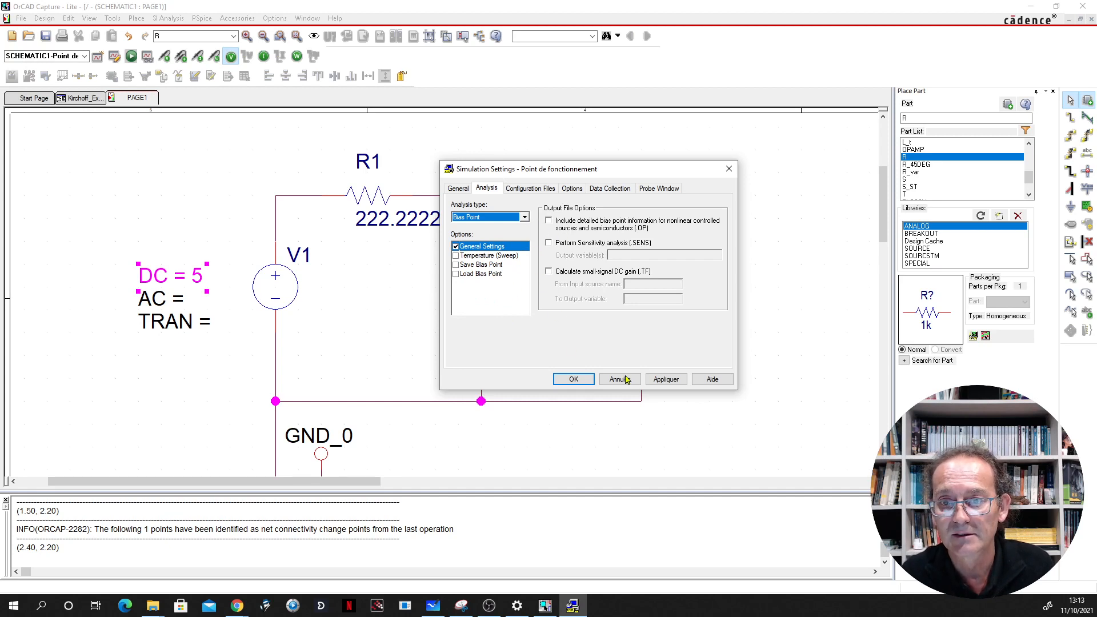
click(666, 379)
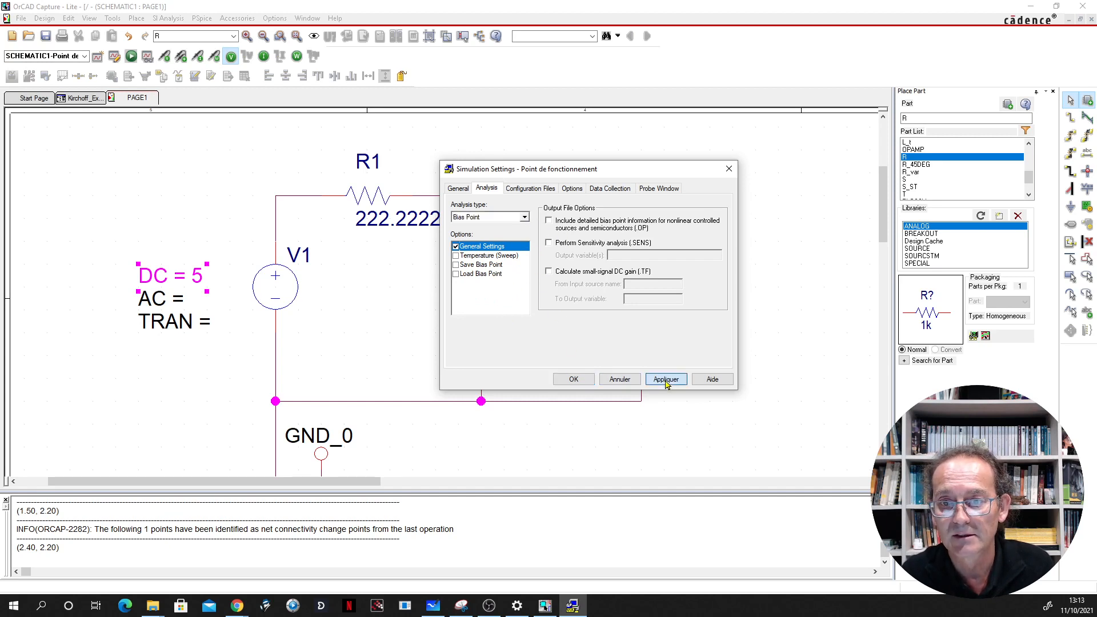
click(574, 379)
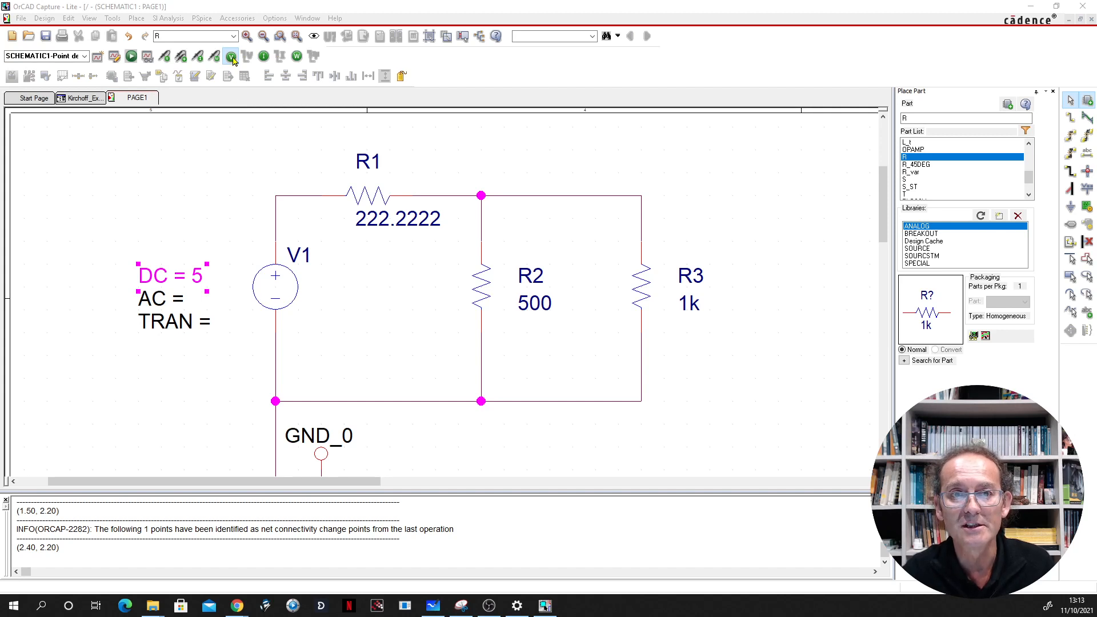
- Enable the bias current display alongside the bias voltages and run the PSpice simulation
click(263, 56)
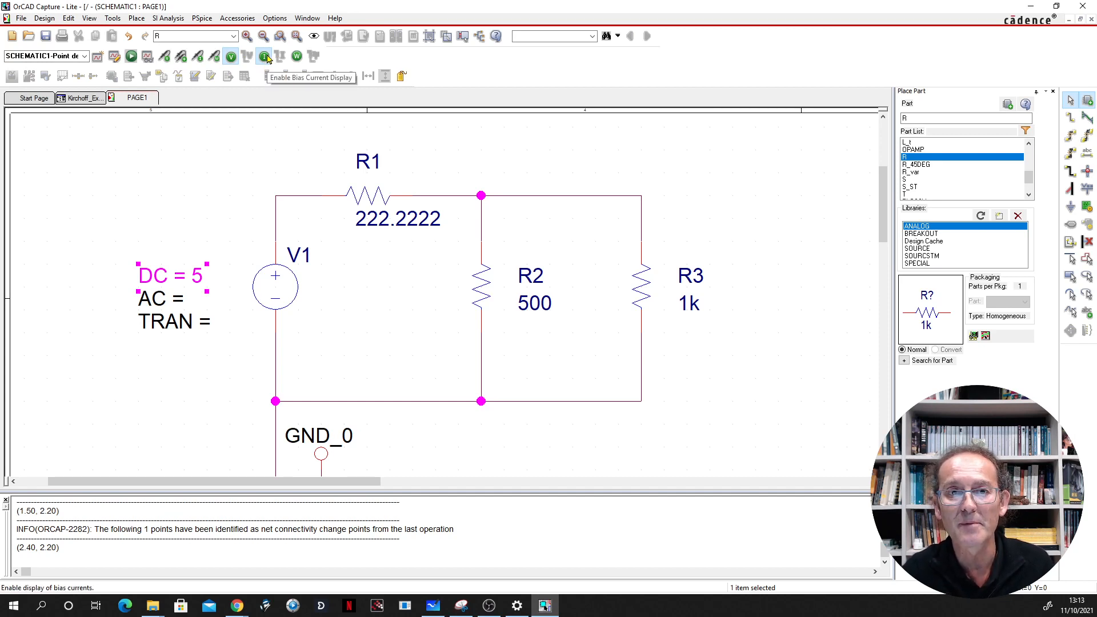
click(231, 56)
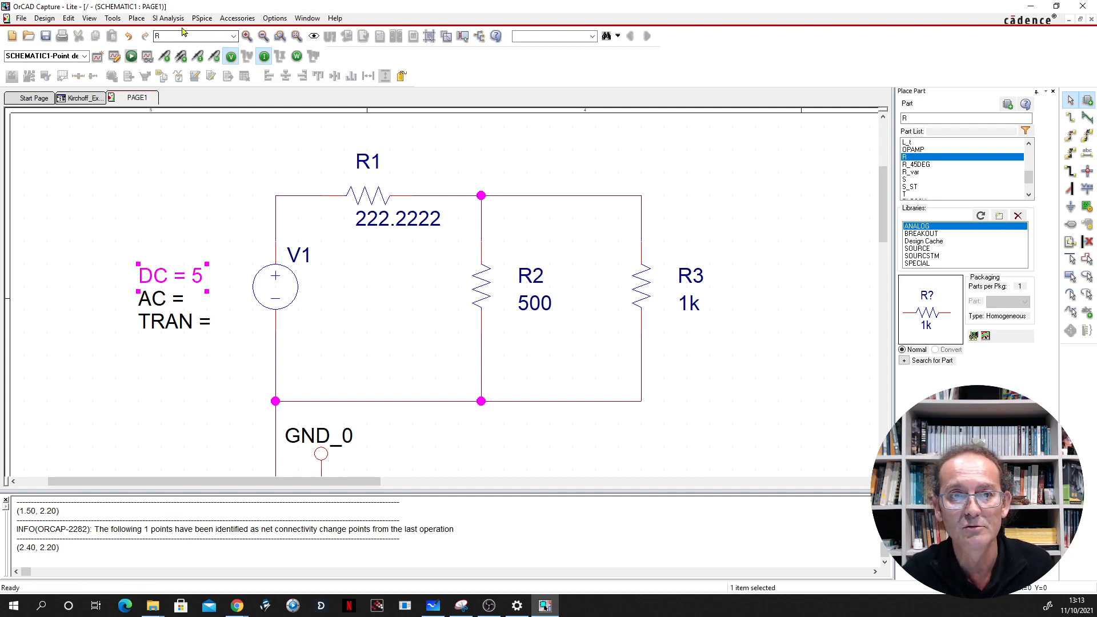
click(201, 18)
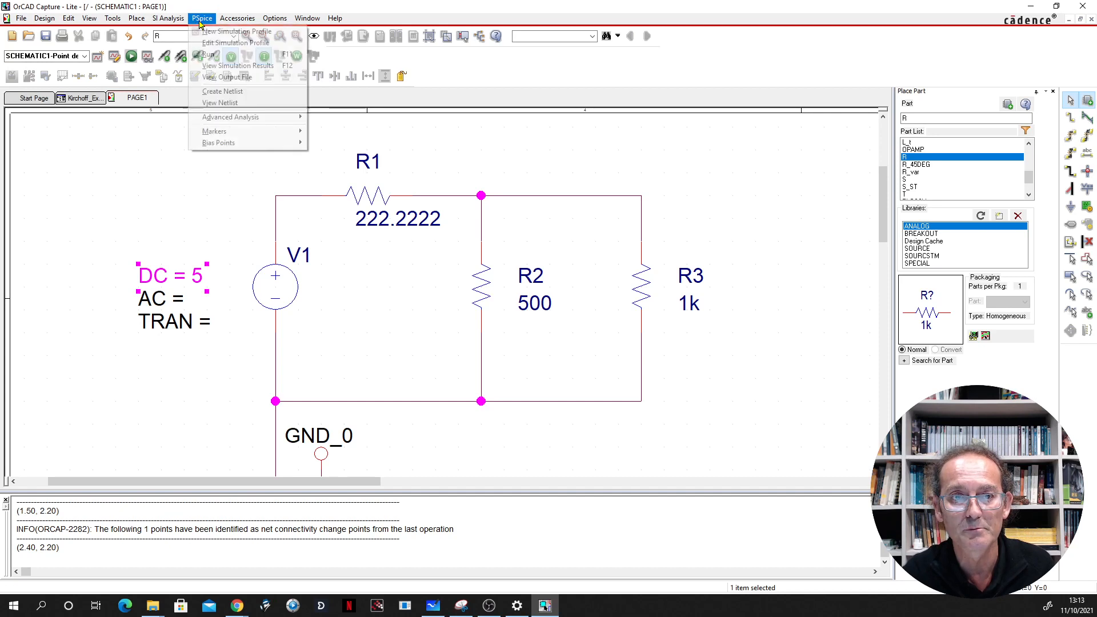
click(208, 54)
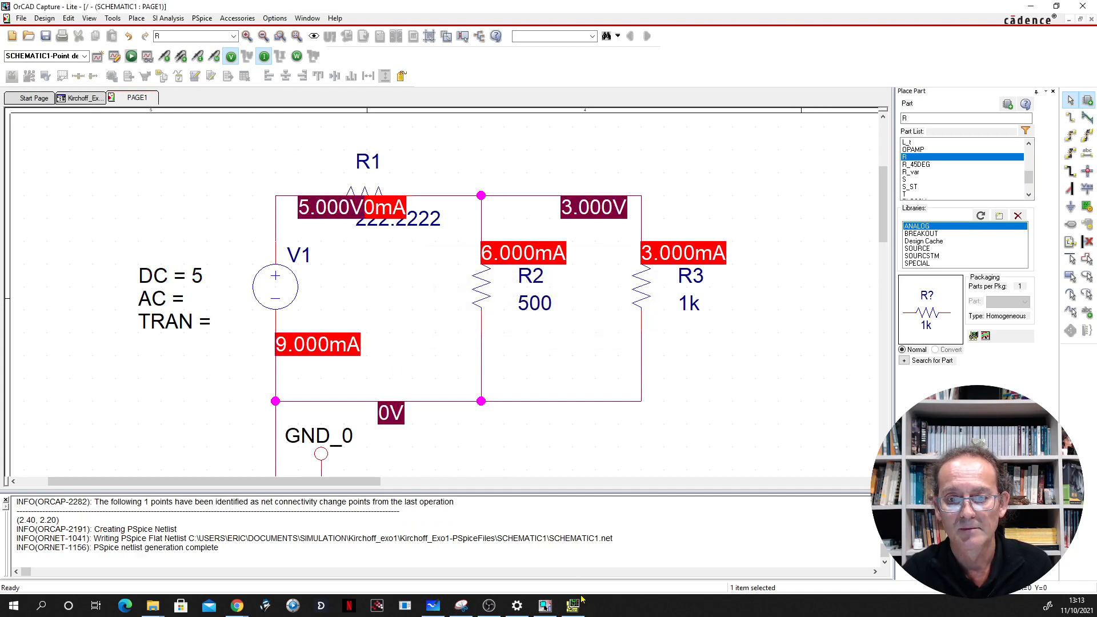
- Bring the PSpice A/D window of the "Point de fonctionnement" simulation into view over the schematic and close it
mouse_move(579, 605)
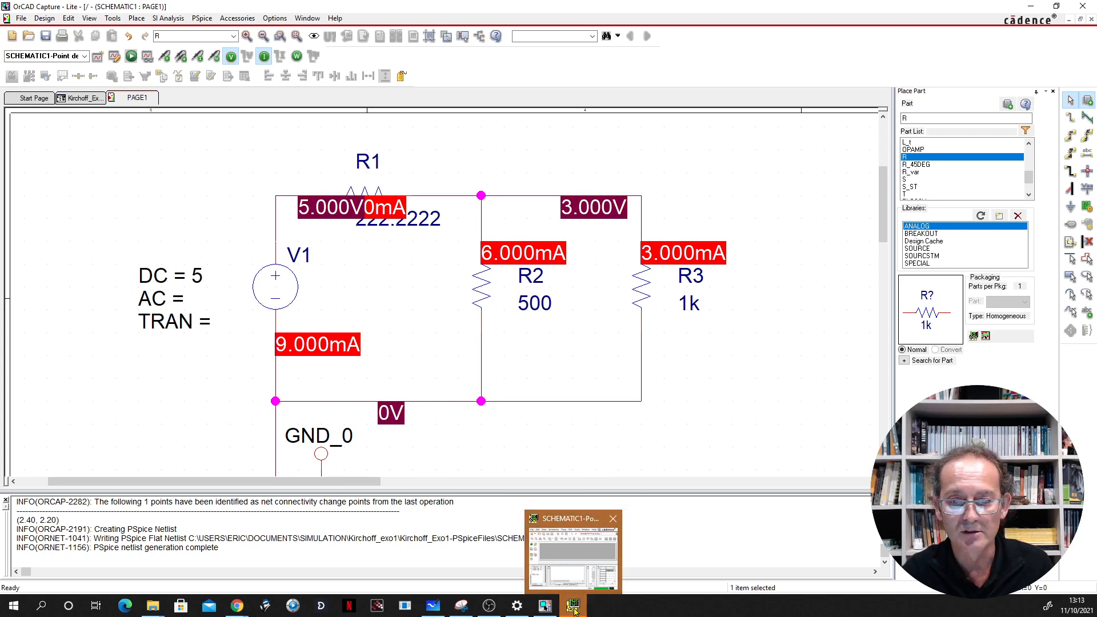
click(574, 607)
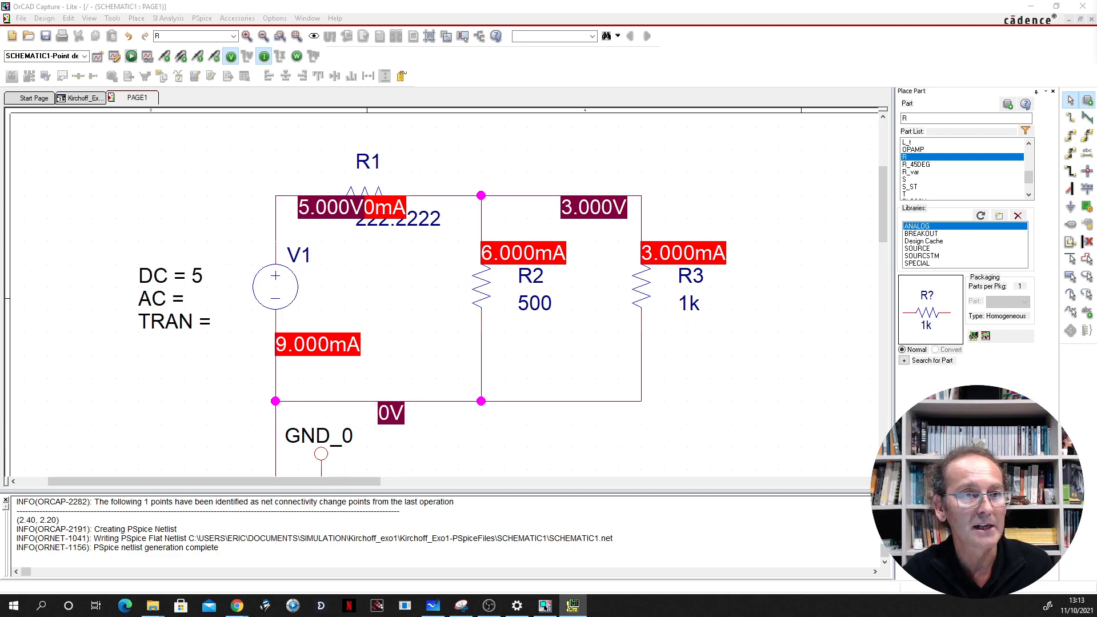
drag(1076, 24, 521, 50)
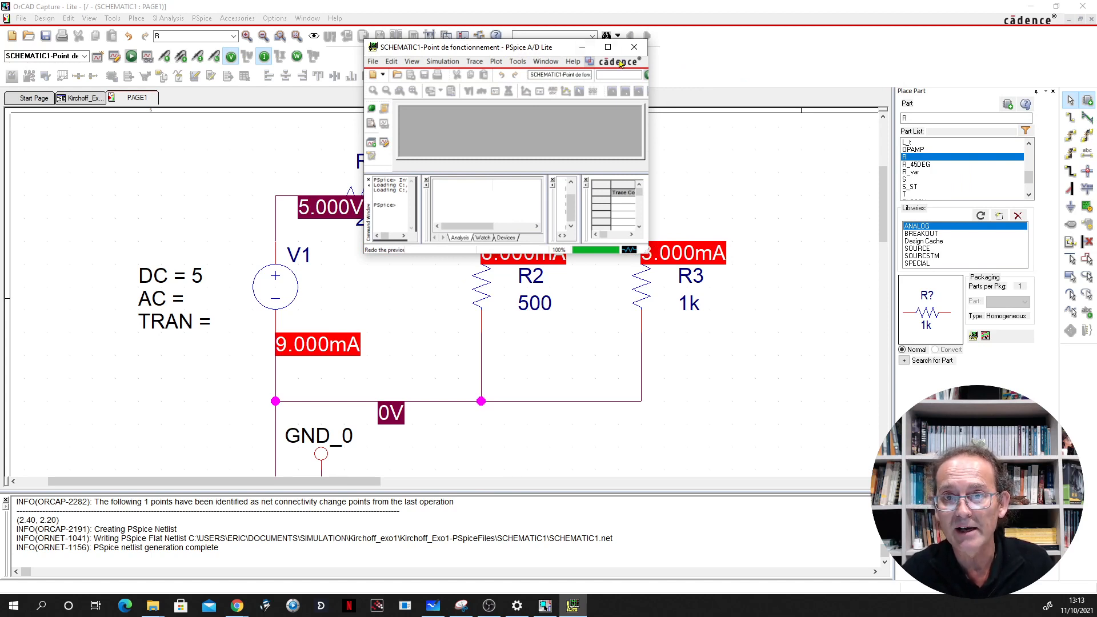
click(634, 47)
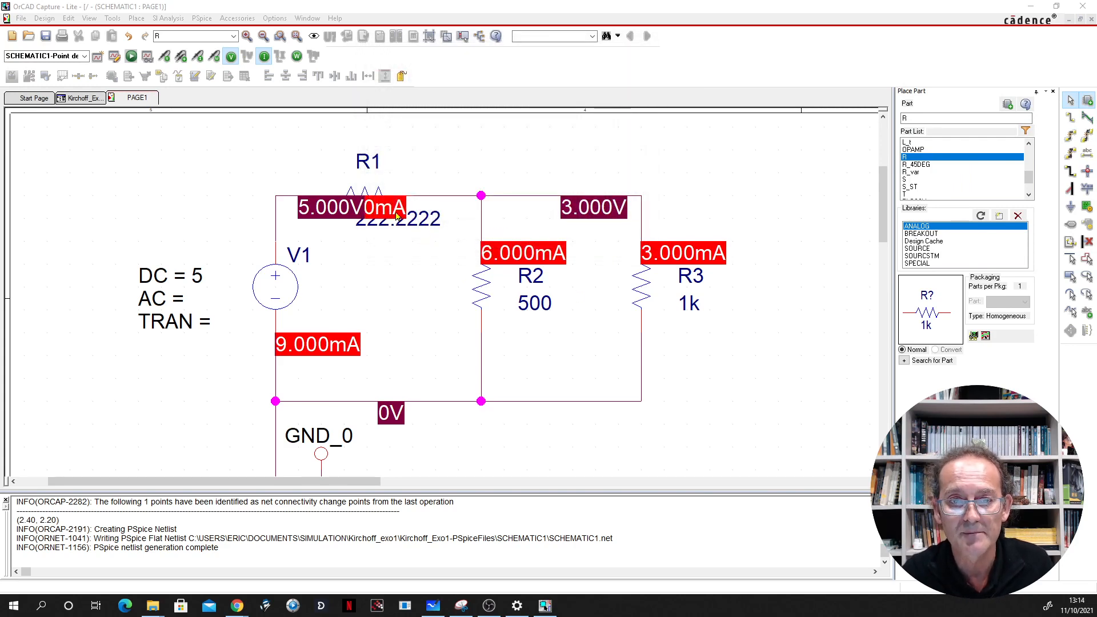
- Move the bias current labels of R1, R2 and R3 and the voltage labels at both ends of R1 clear of the circuit symbols and values
drag(392, 212, 461, 162)
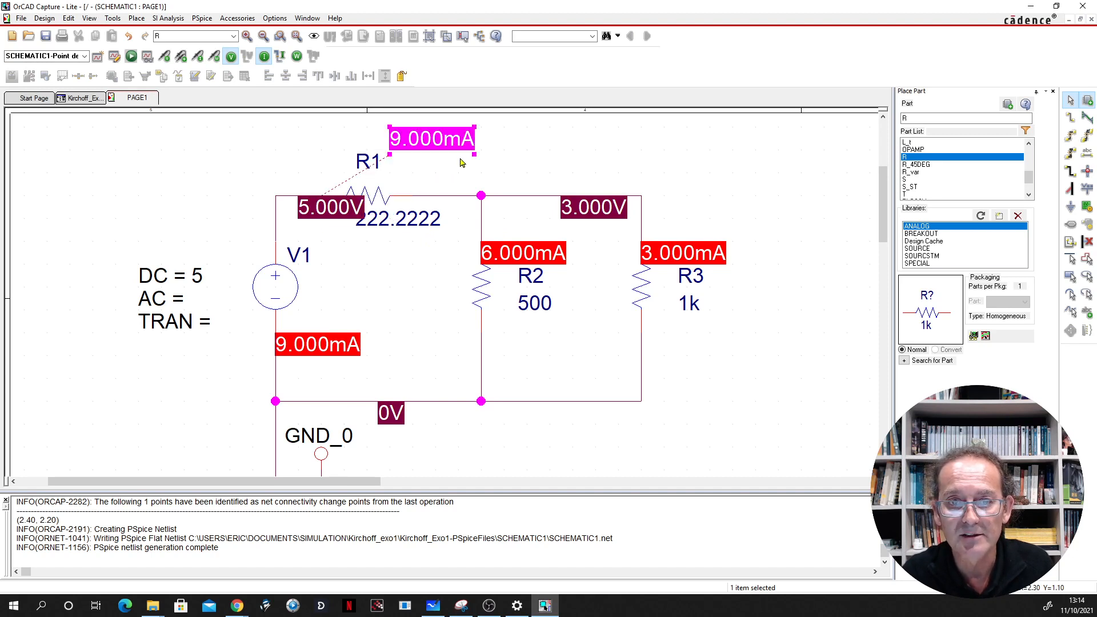
drag(329, 215, 209, 196)
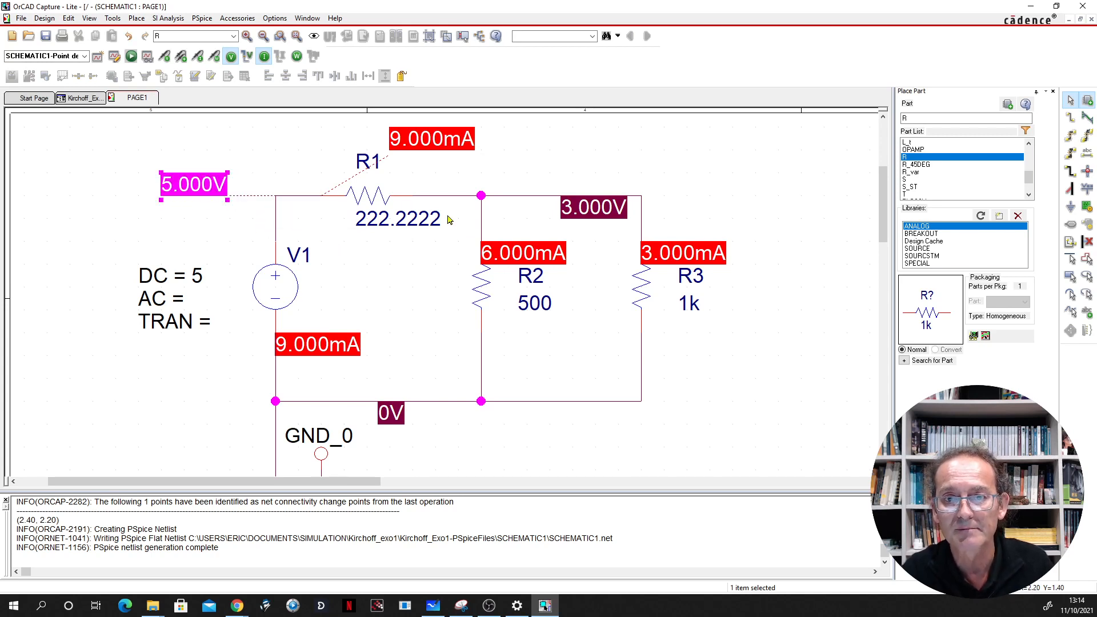
drag(521, 257, 544, 235)
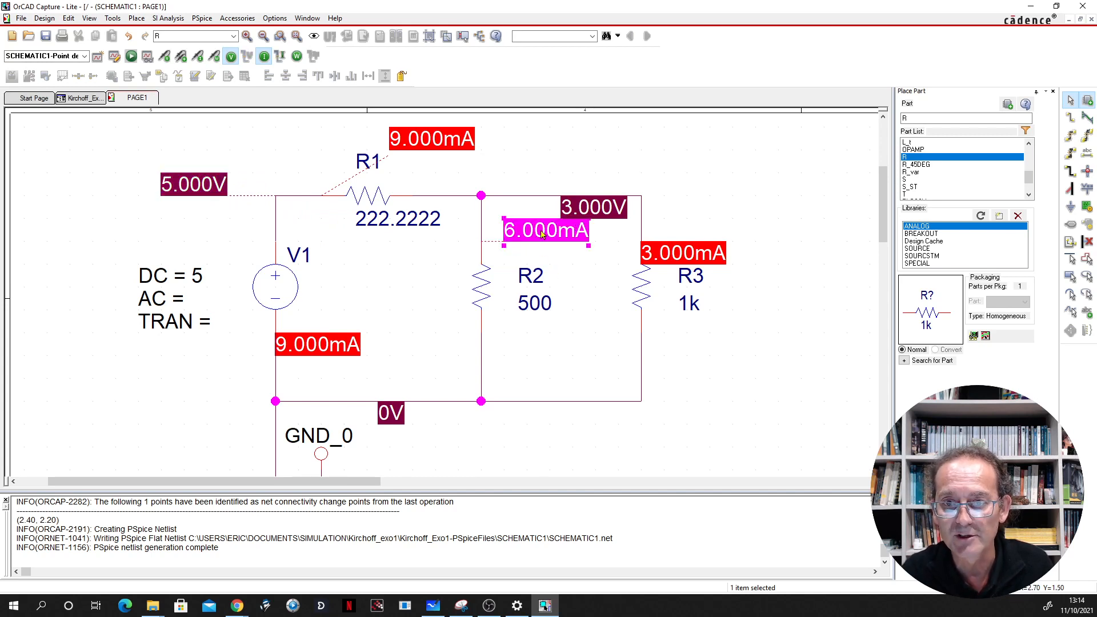
drag(685, 259, 724, 236)
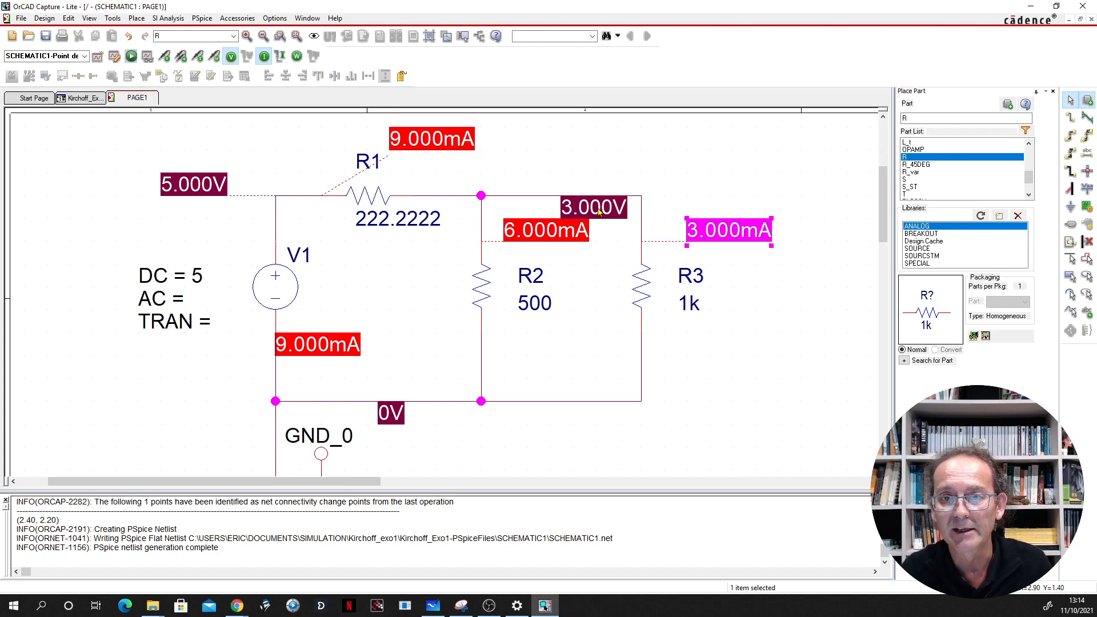
drag(598, 209, 678, 169)
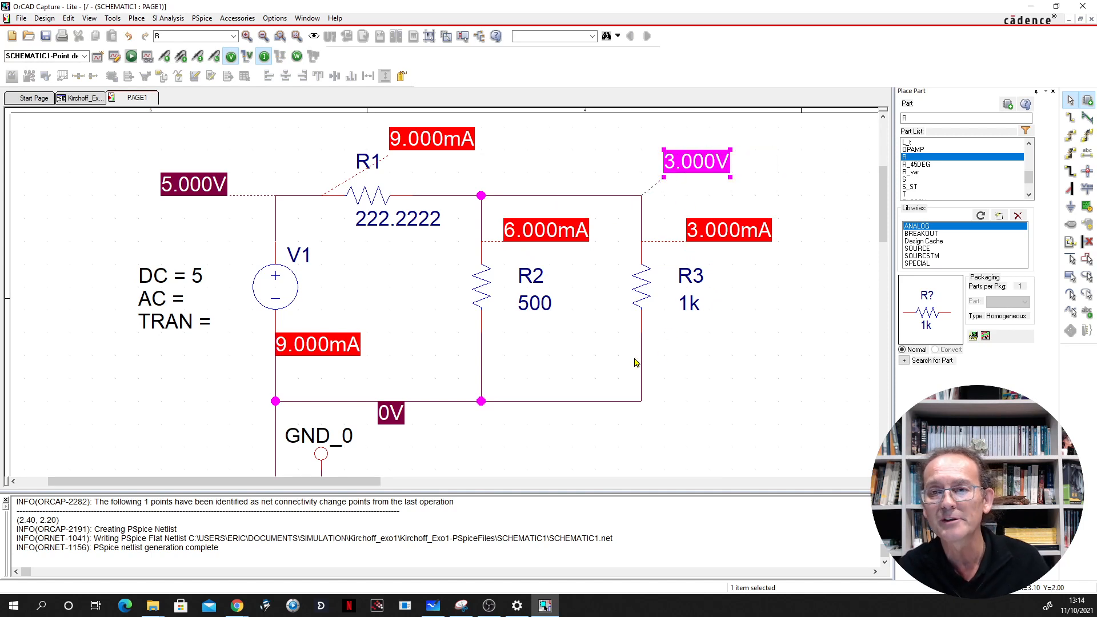